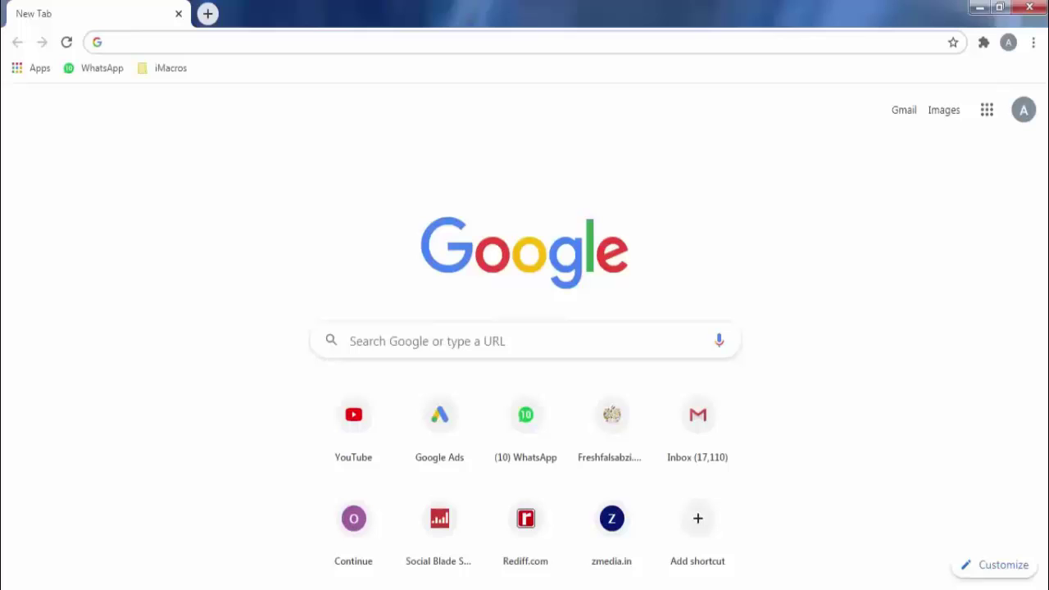
Enter smallpdf.com in Chrome's address bar
{"action": "left_click", "coordinate": [199, 44]}
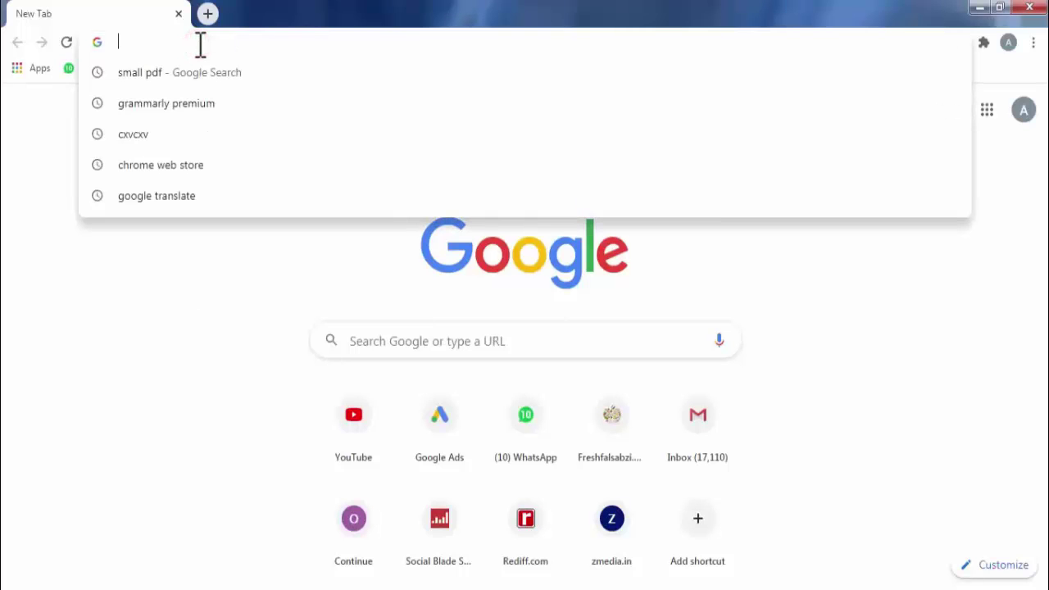
{"action": "type", "text": "small"}
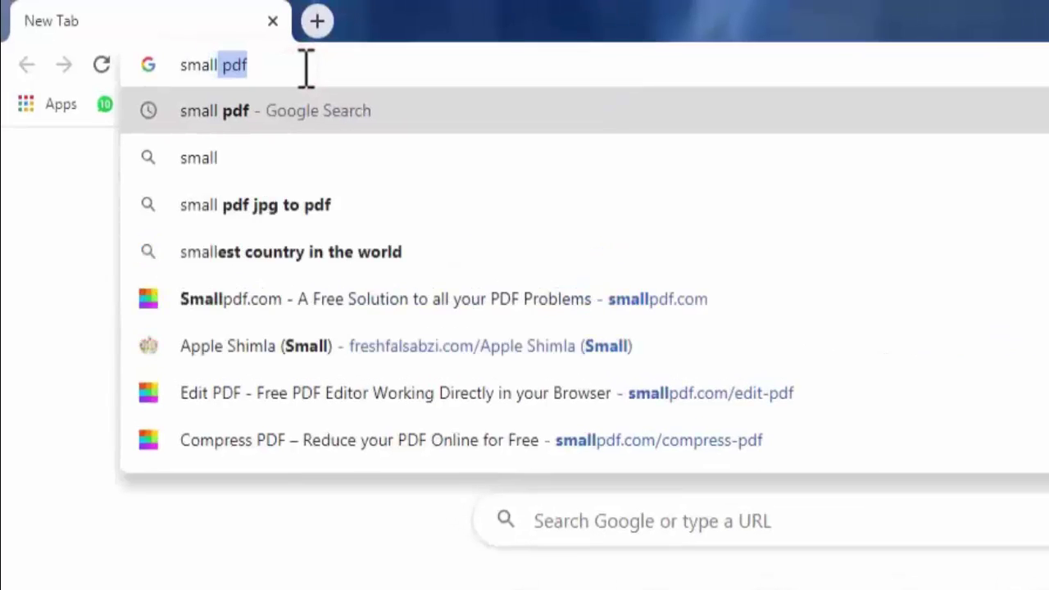
{"action": "type", "text": "pdf.com"}
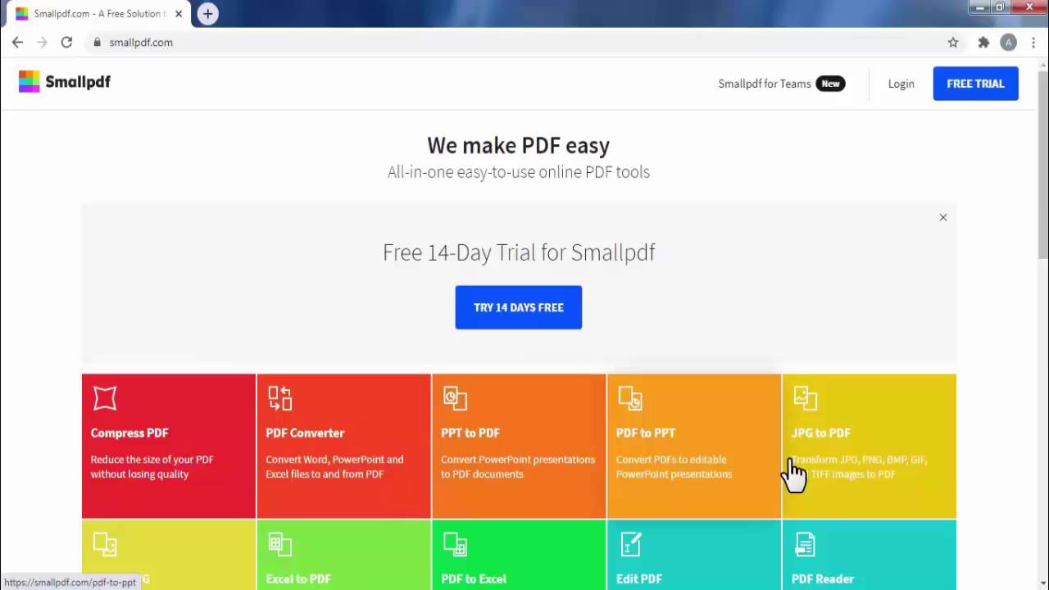
{"action": "left_click_drag", "start_coordinate": [1044, 220], "coordinate": [1044, 327]}
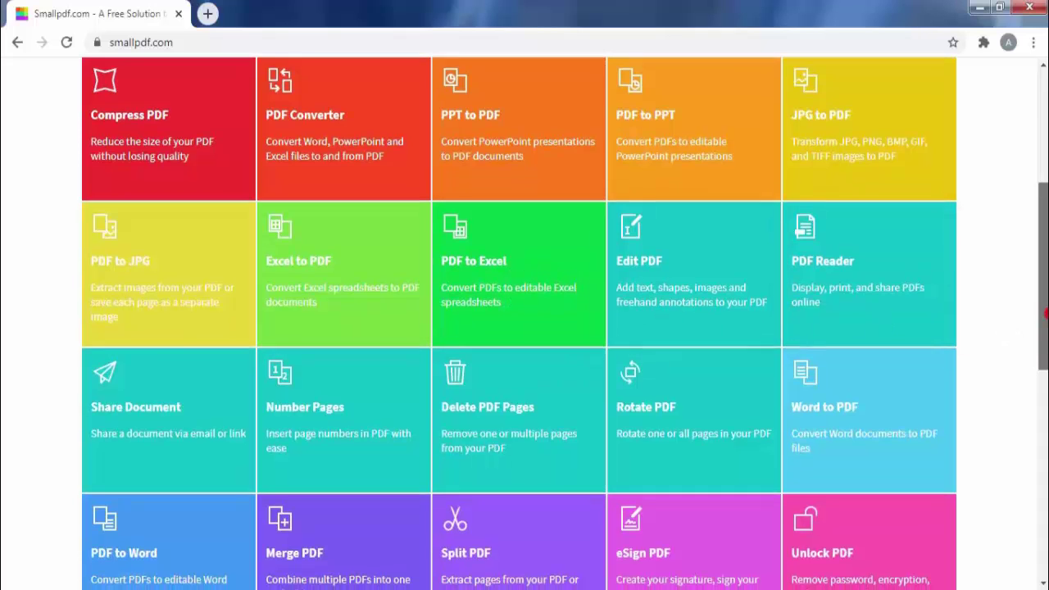
{"action": "scroll", "coordinate": [525, 328], "scroll_direction": "down", "scroll_amount": 2}
{"action": "scroll", "coordinate": [524, 327], "scroll_direction": "down", "scroll_amount": 1}
{"action": "scroll", "coordinate": [525, 328], "scroll_direction": "down", "scroll_amount": 1}
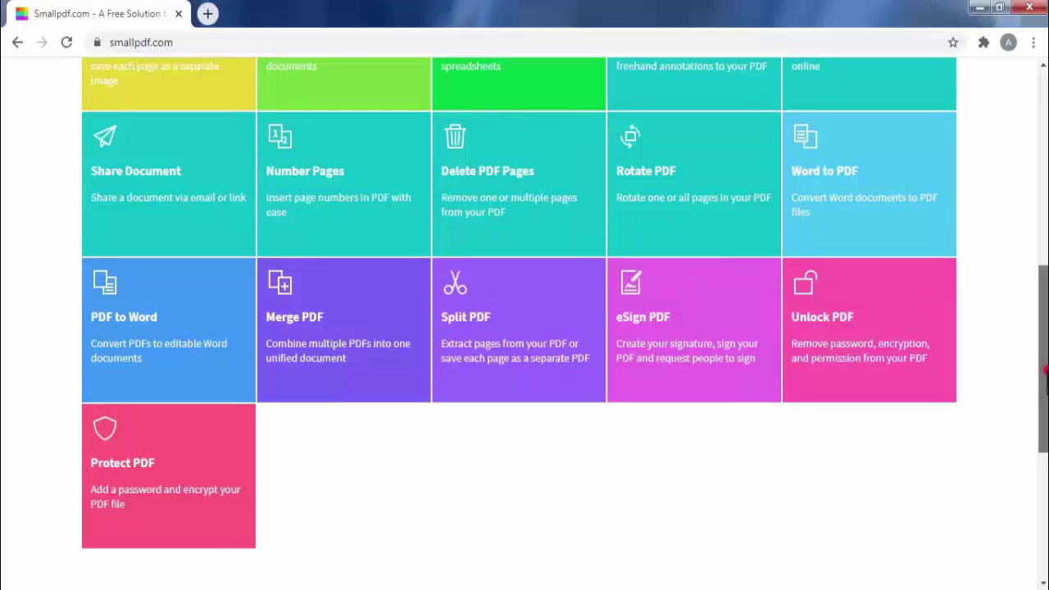
{"action": "left_click_drag", "start_coordinate": [1042, 344], "coordinate": [1042, 152]}
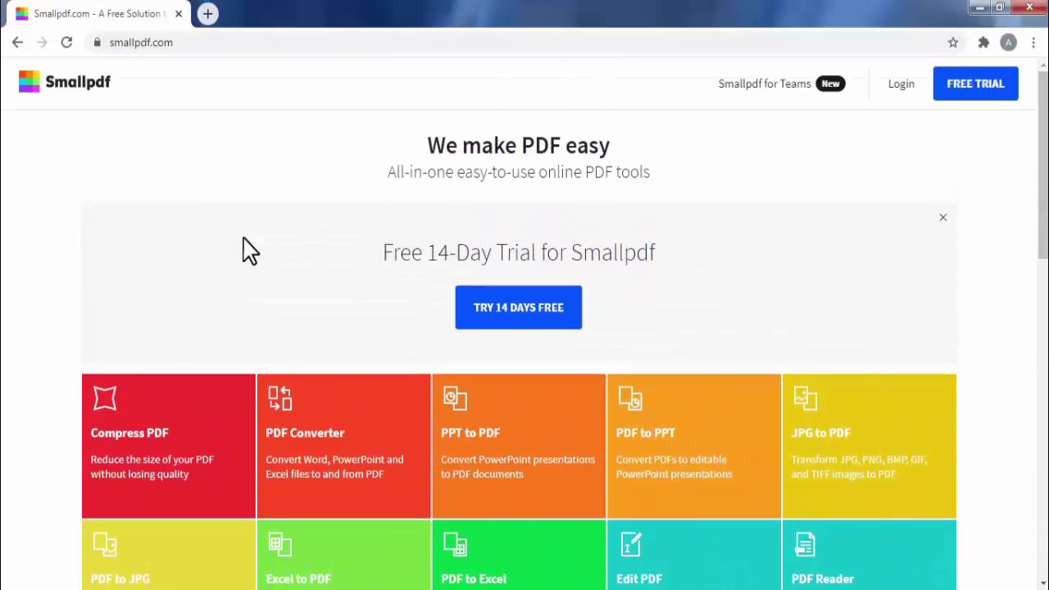
Upload apple.pdf from the Desktop into Smallpdf's Compress PDF tool
{"action": "left_click", "coordinate": [151, 433]}
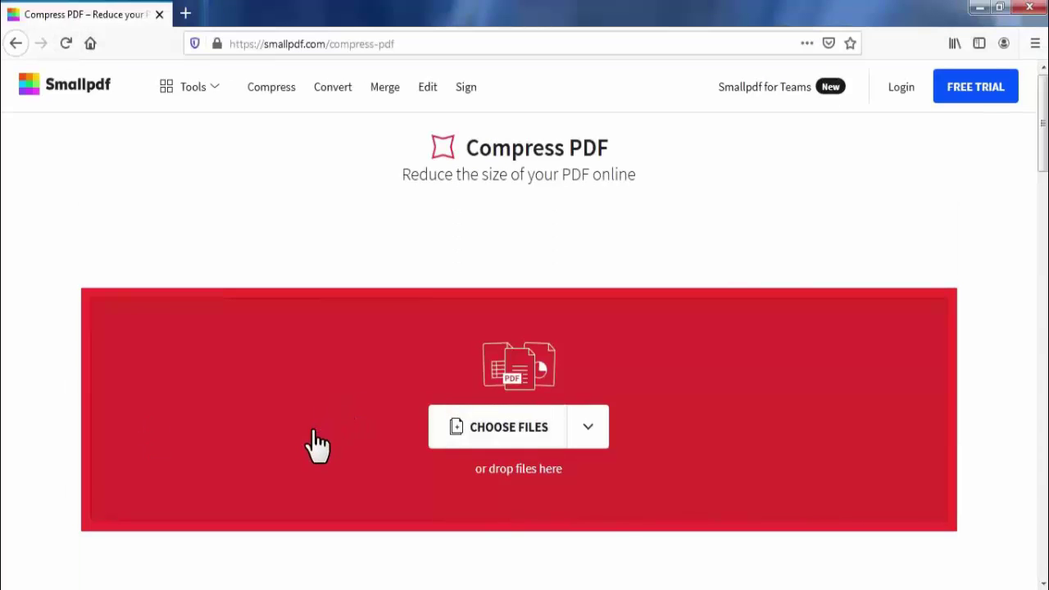
{"action": "left_click", "coordinate": [517, 433]}
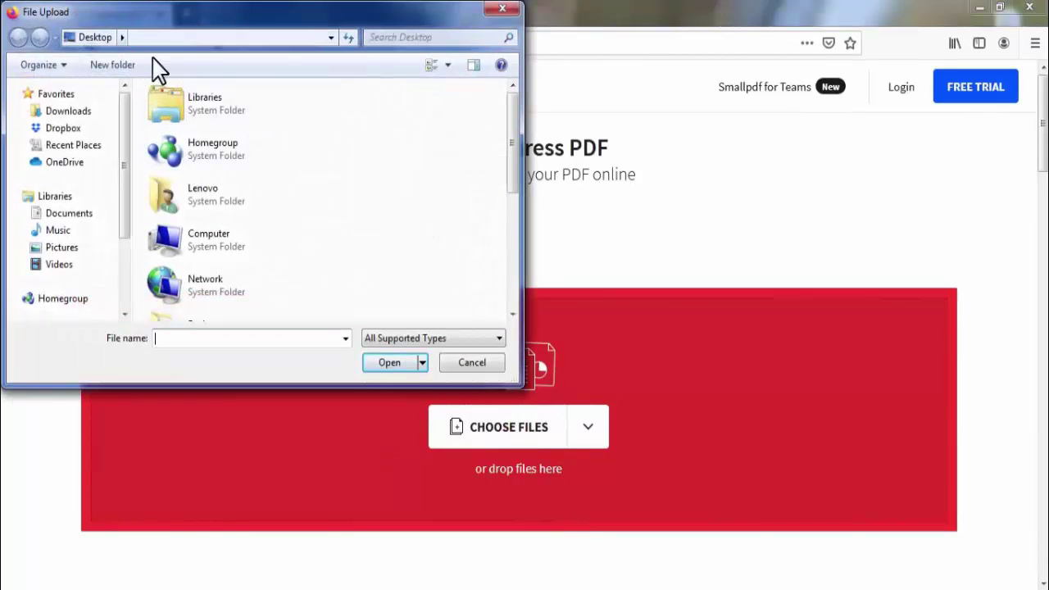
{"action": "left_click_drag", "start_coordinate": [513, 143], "coordinate": [524, 274]}
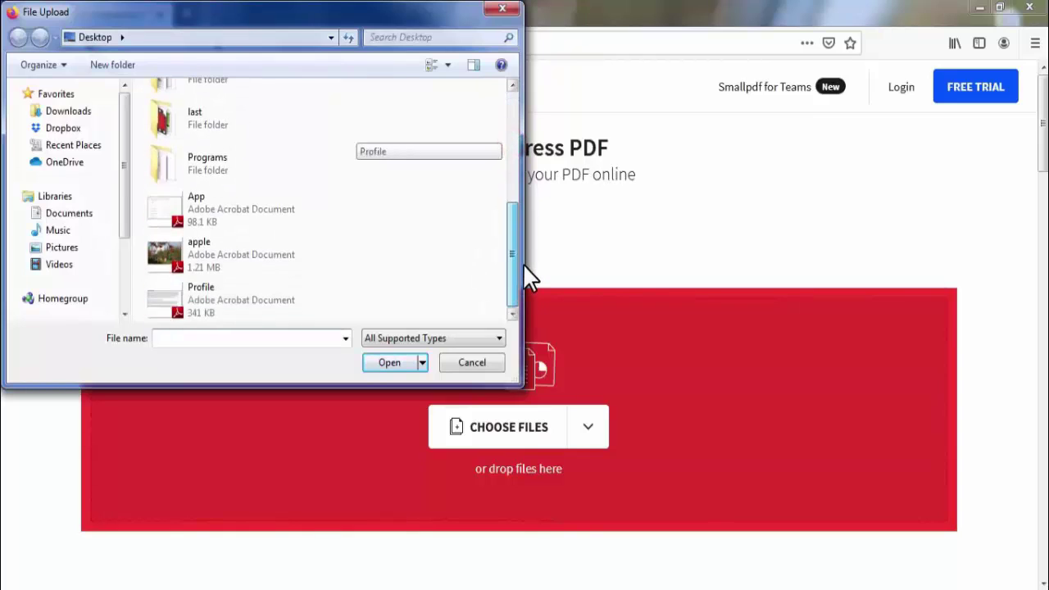
{"action": "left_click", "coordinate": [208, 248]}
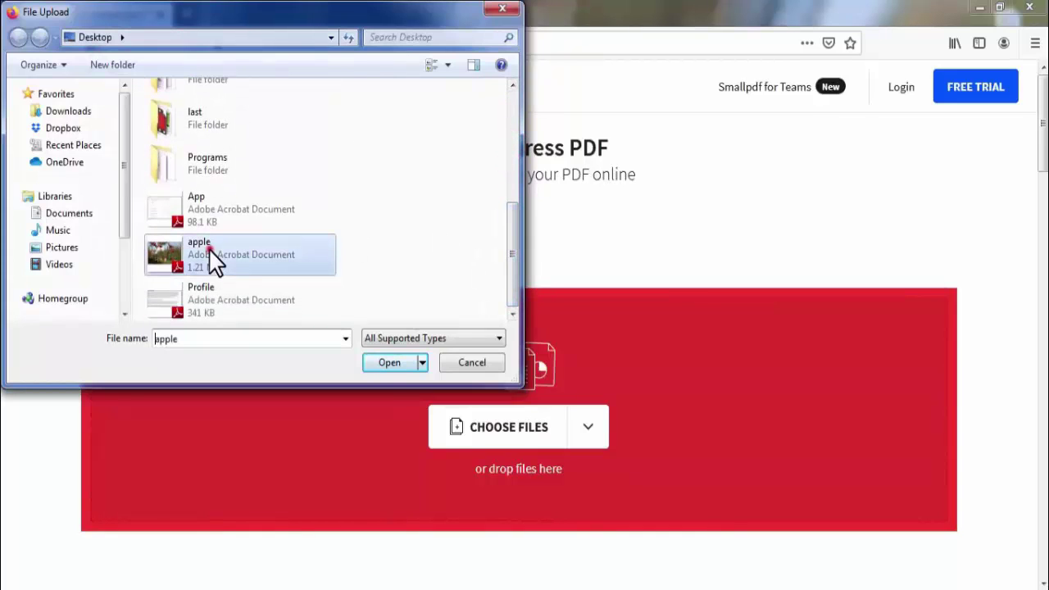
{"action": "left_click", "coordinate": [391, 365]}
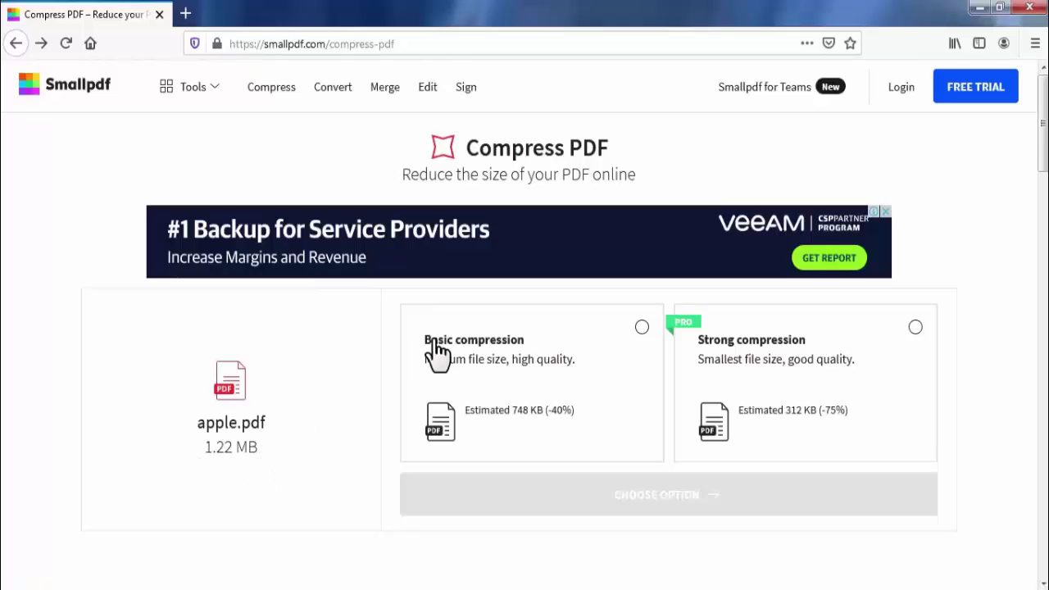
Apply Basic compression to apple.pdf and dismiss the free-tasks banner
{"action": "left_click", "coordinate": [524, 407]}
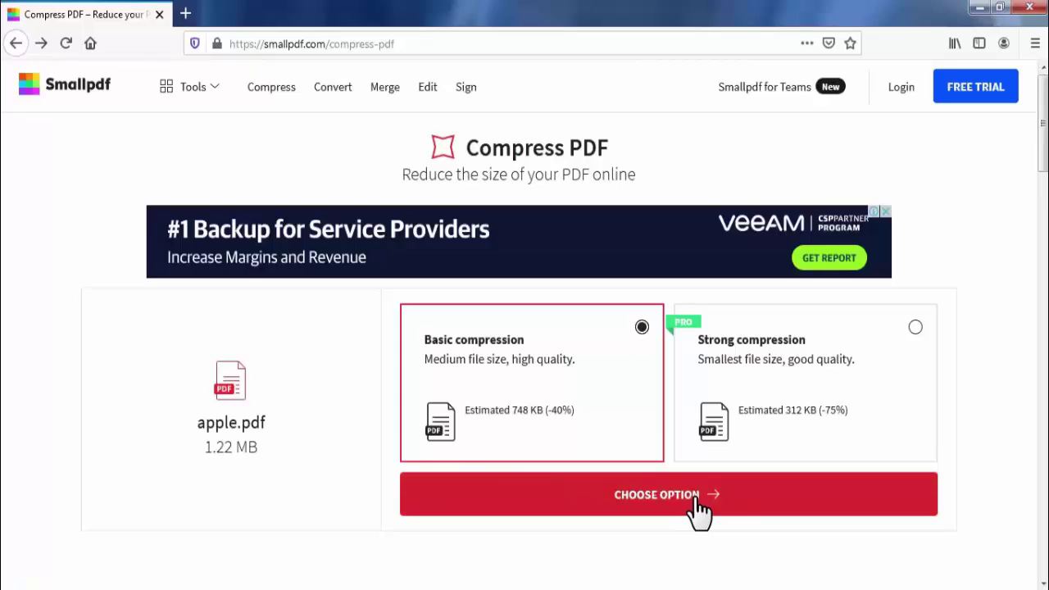
{"action": "left_click", "coordinate": [697, 508]}
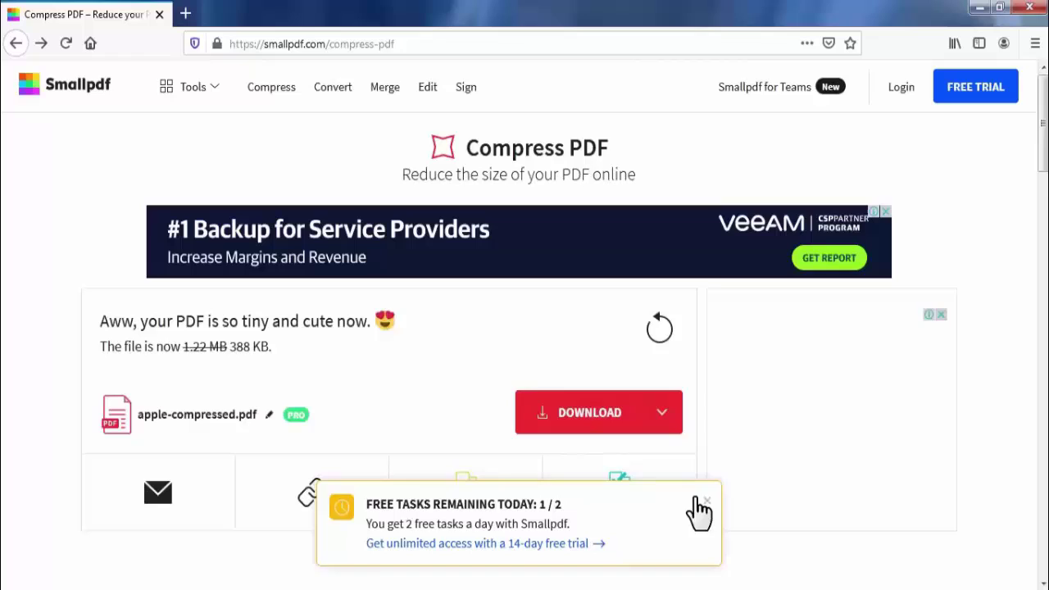
{"action": "left_click", "coordinate": [697, 498]}
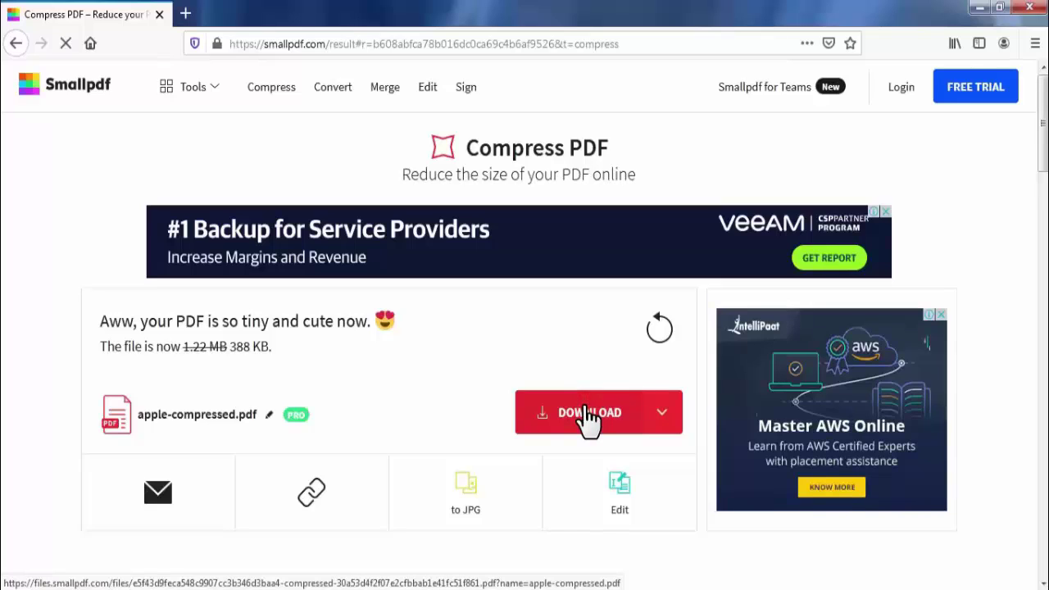
Save apple-compressed.pdf to disk and open it from the downloads list
{"action": "left_click", "coordinate": [587, 413]}
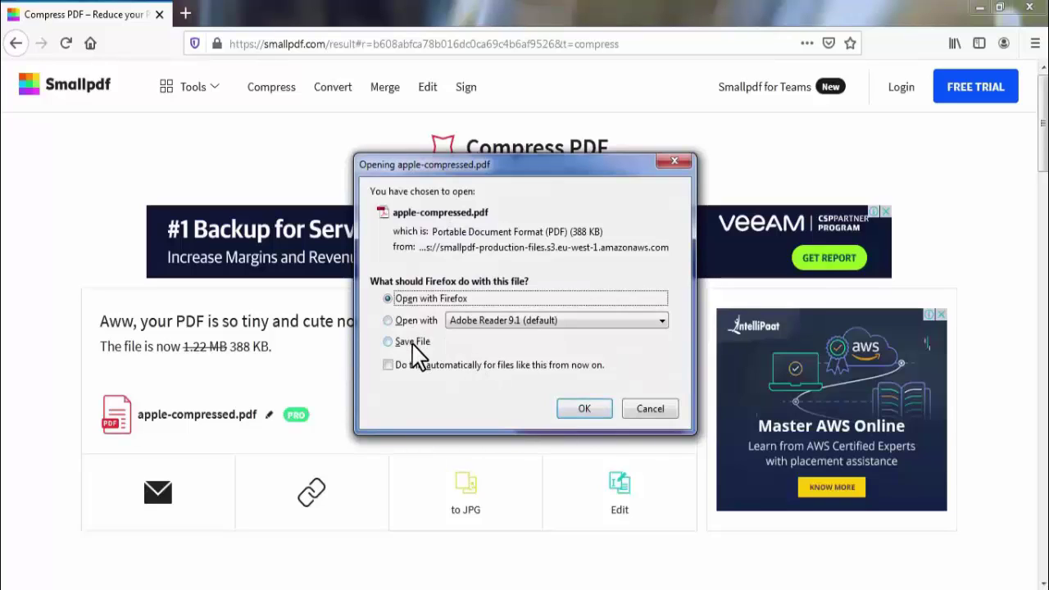
{"action": "left_click", "coordinate": [410, 341]}
{"action": "left_click", "coordinate": [572, 404]}
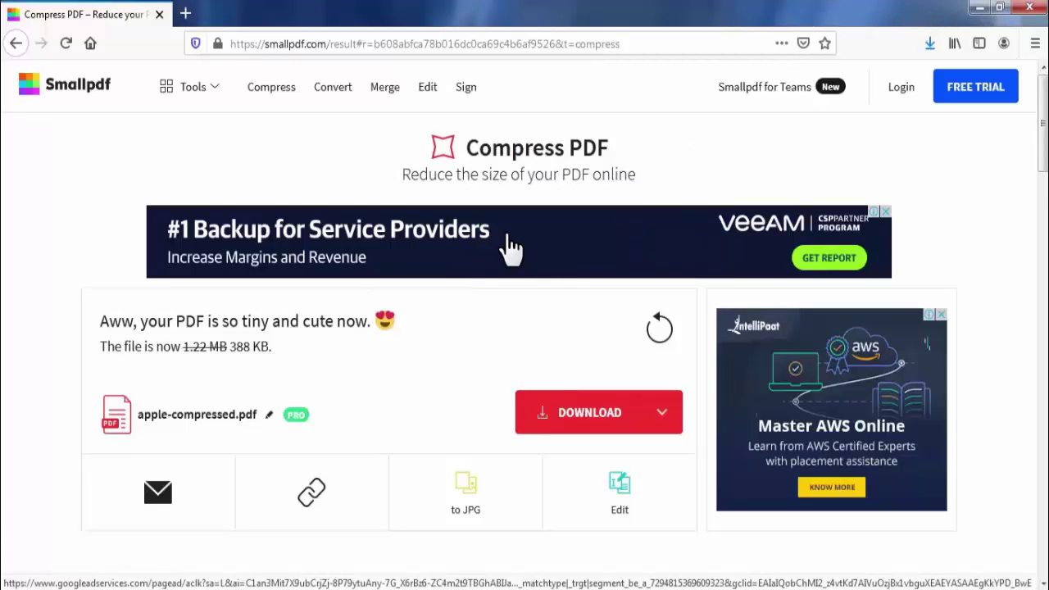
{"action": "left_click", "coordinate": [929, 45]}
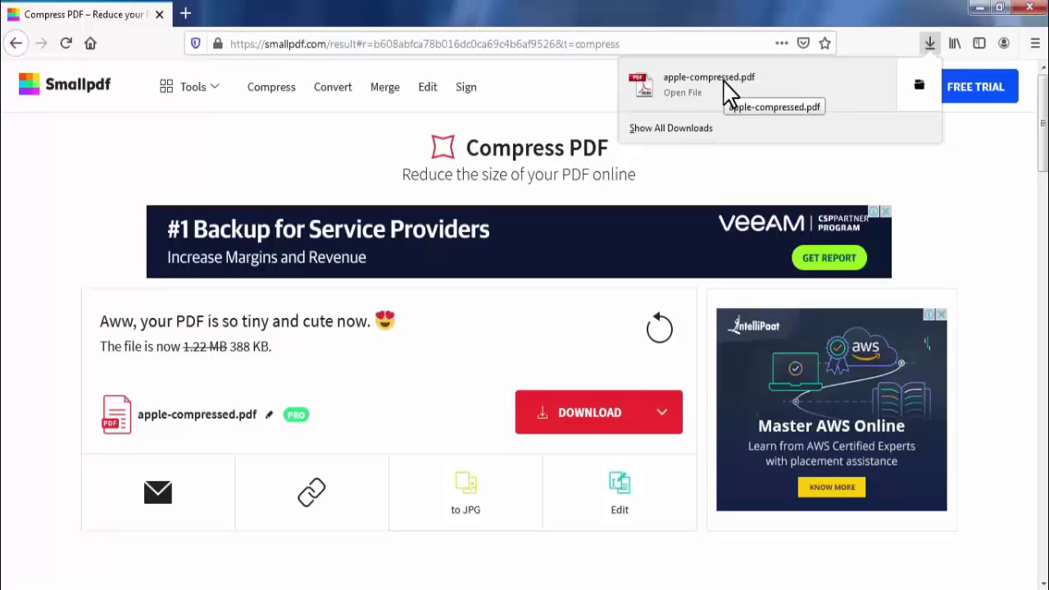
{"action": "left_click", "coordinate": [724, 80]}
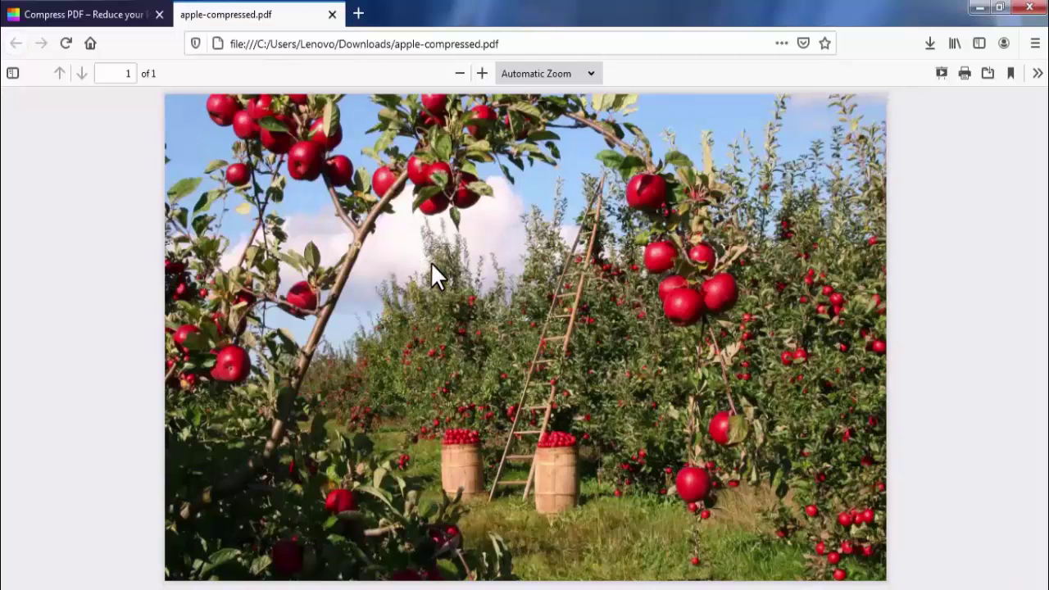
Switch to the Smallpdf tab and go back to the tools home page
{"action": "left_click", "coordinate": [79, 15]}
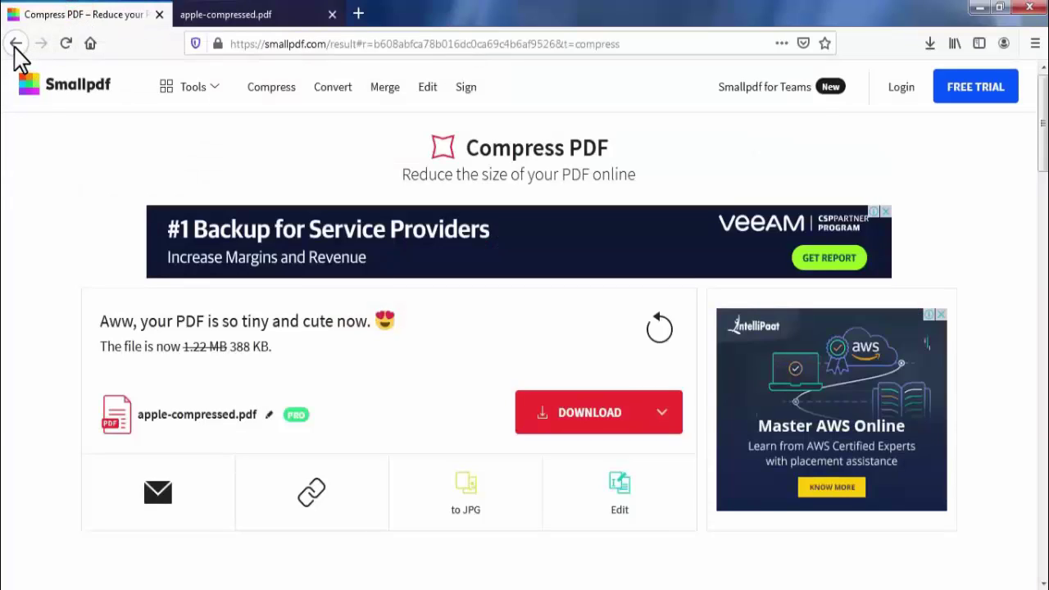
{"action": "left_click", "coordinate": [16, 44]}
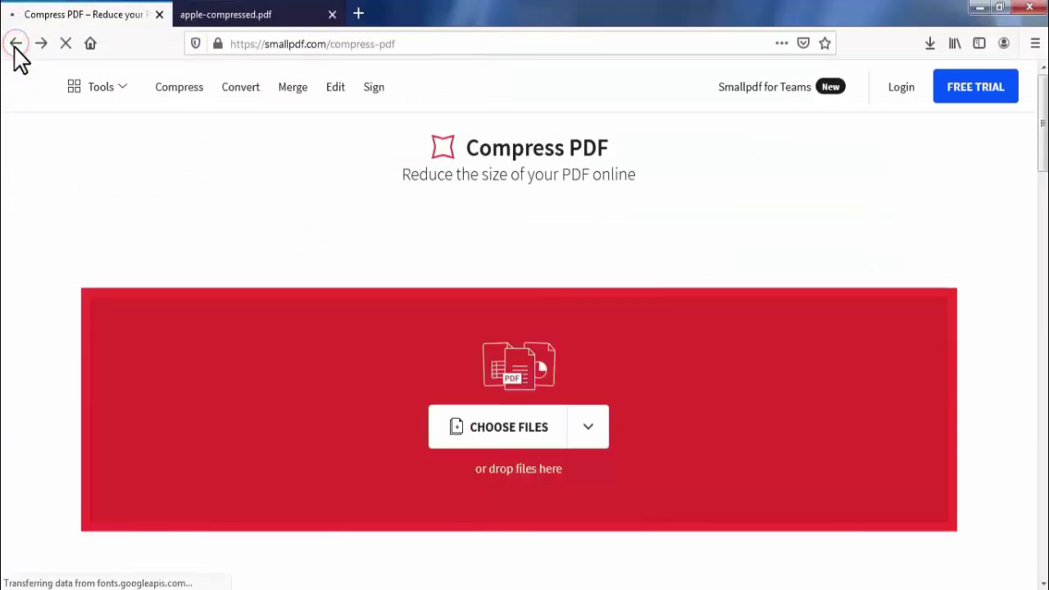
{"action": "left_click", "coordinate": [15, 44]}
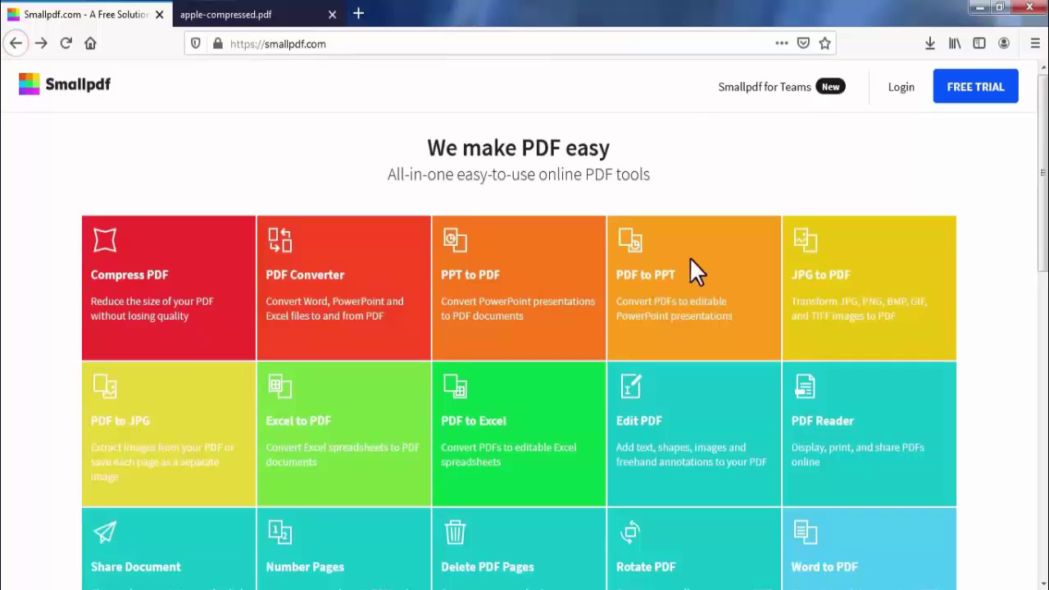
Upload Profile.pdf into Smallpdf's Edit PDF tool
{"action": "left_click", "coordinate": [646, 428]}
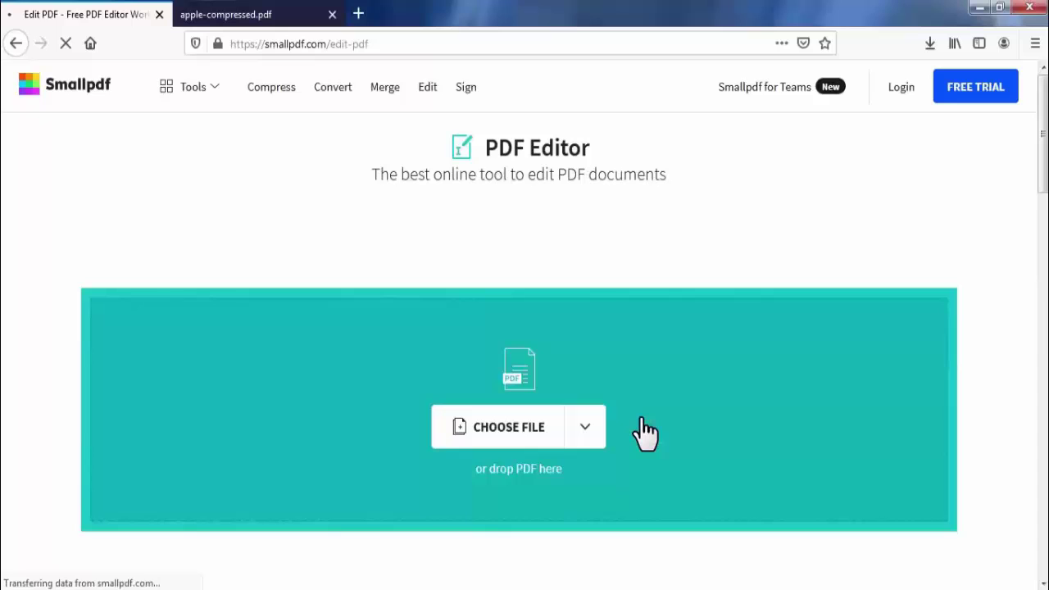
{"action": "left_click", "coordinate": [514, 429]}
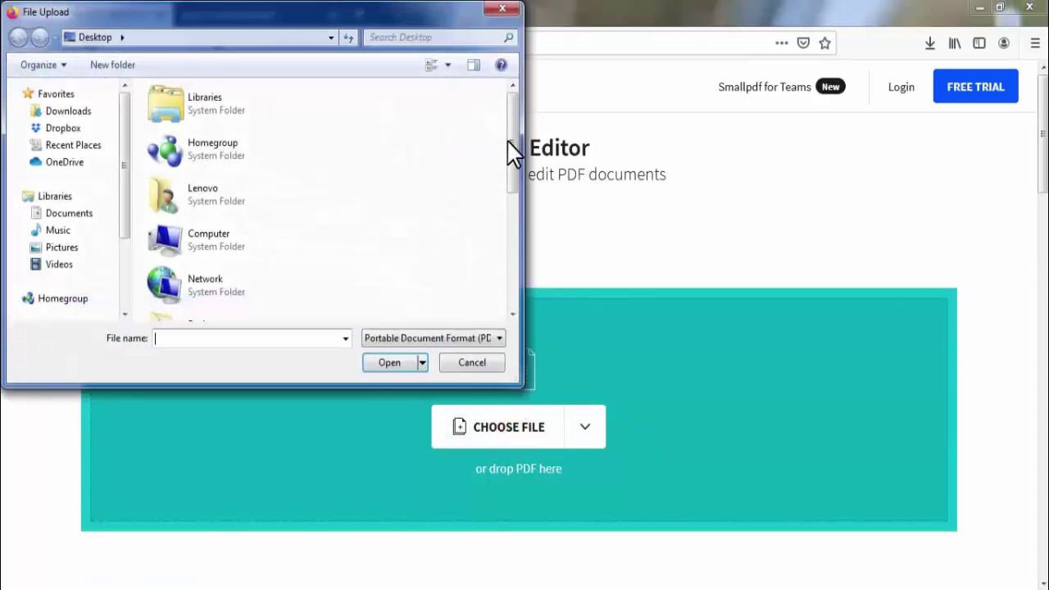
{"action": "left_click_drag", "start_coordinate": [515, 148], "coordinate": [512, 330]}
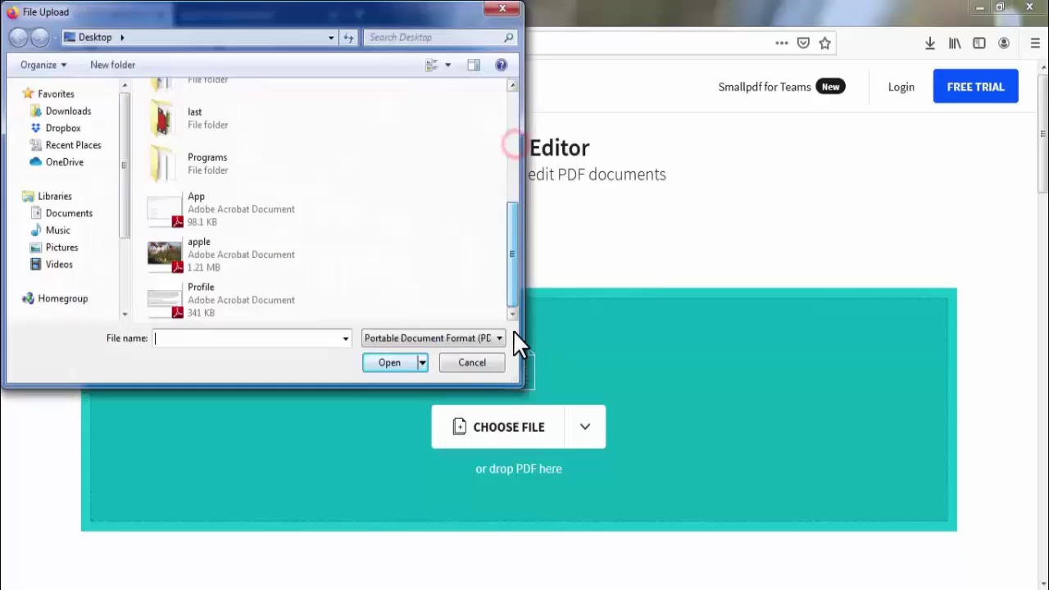
{"action": "left_click", "coordinate": [230, 300]}
{"action": "left_click", "coordinate": [391, 364]}
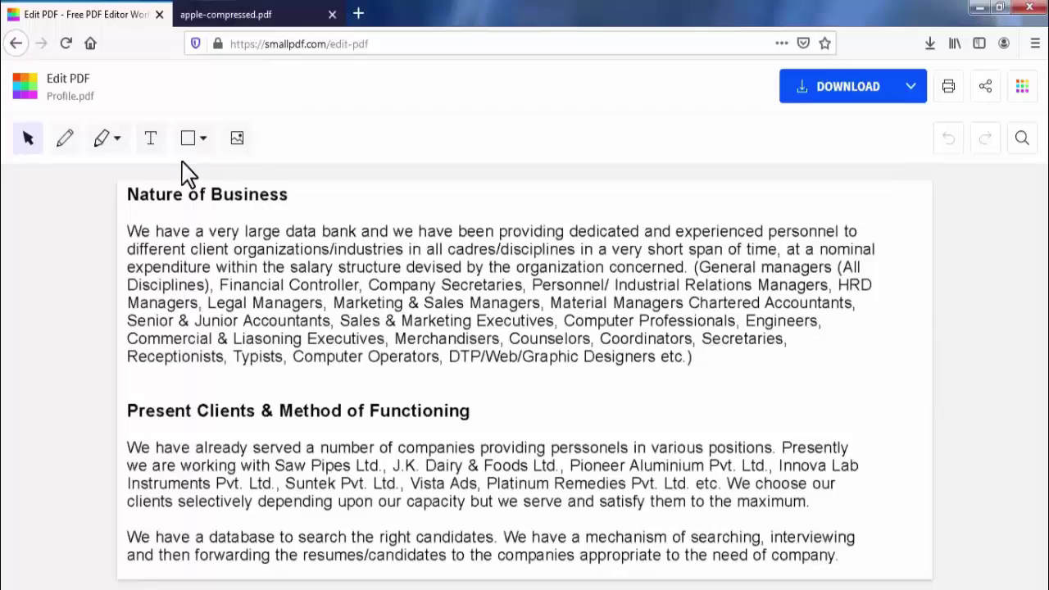
Add extra-large 'Business Type' text beside the Present Clients heading
{"action": "left_click", "coordinate": [151, 141]}
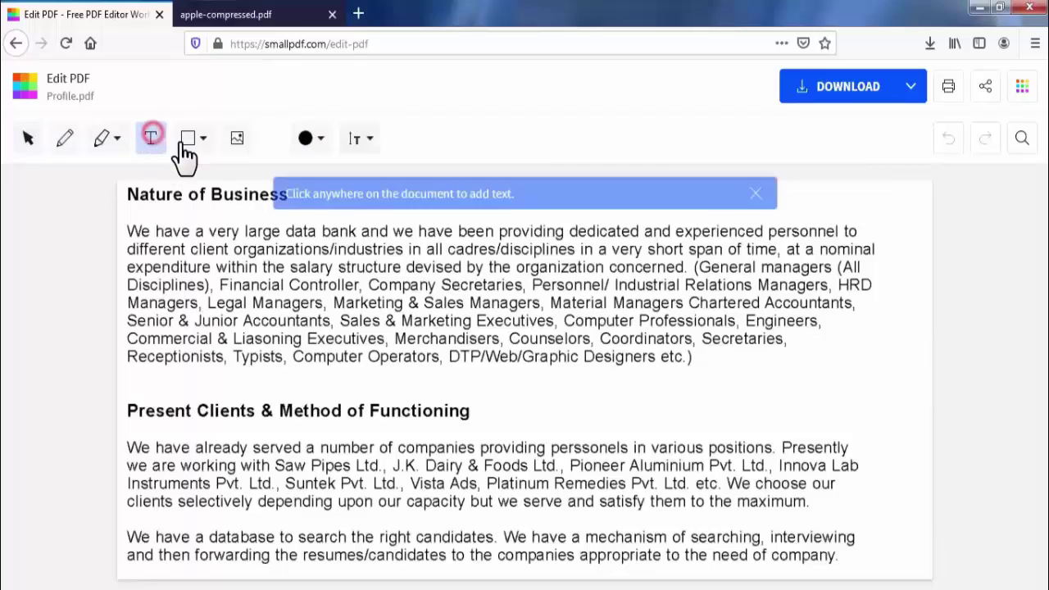
{"action": "left_click", "coordinate": [370, 141]}
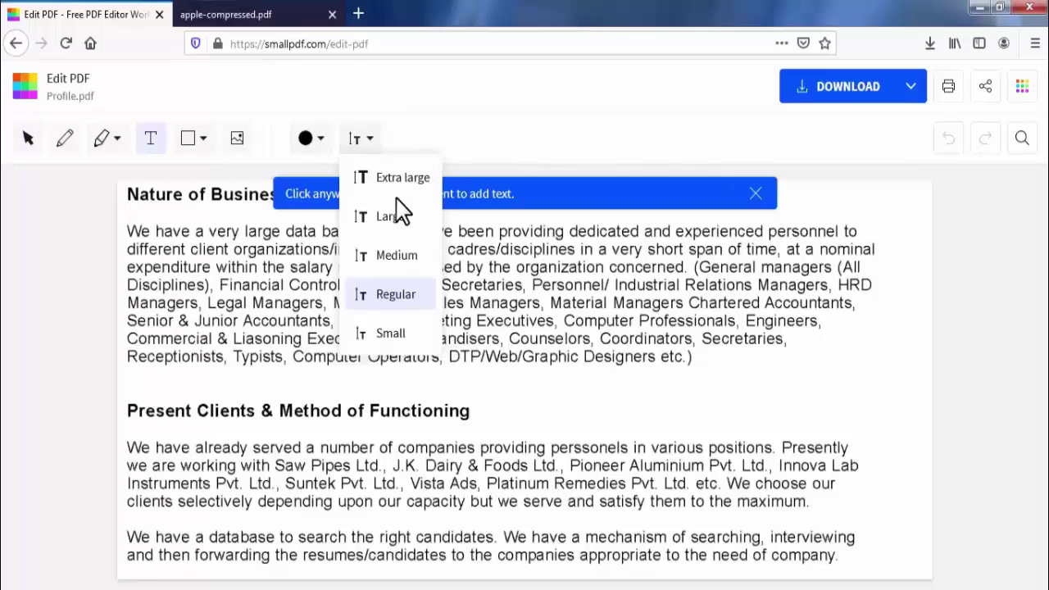
{"action": "left_click", "coordinate": [398, 177]}
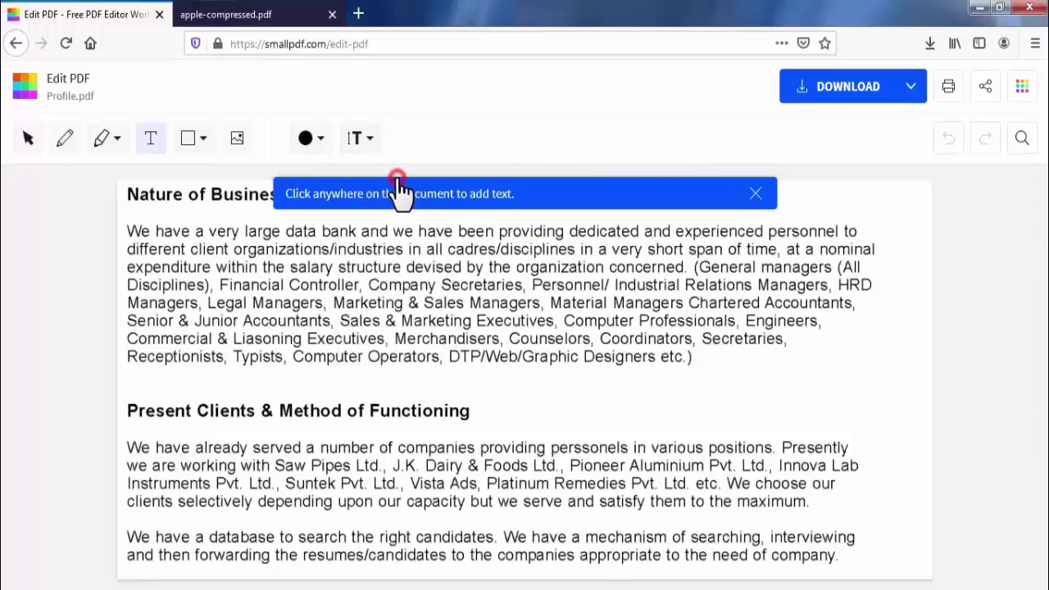
{"action": "left_click", "coordinate": [527, 397]}
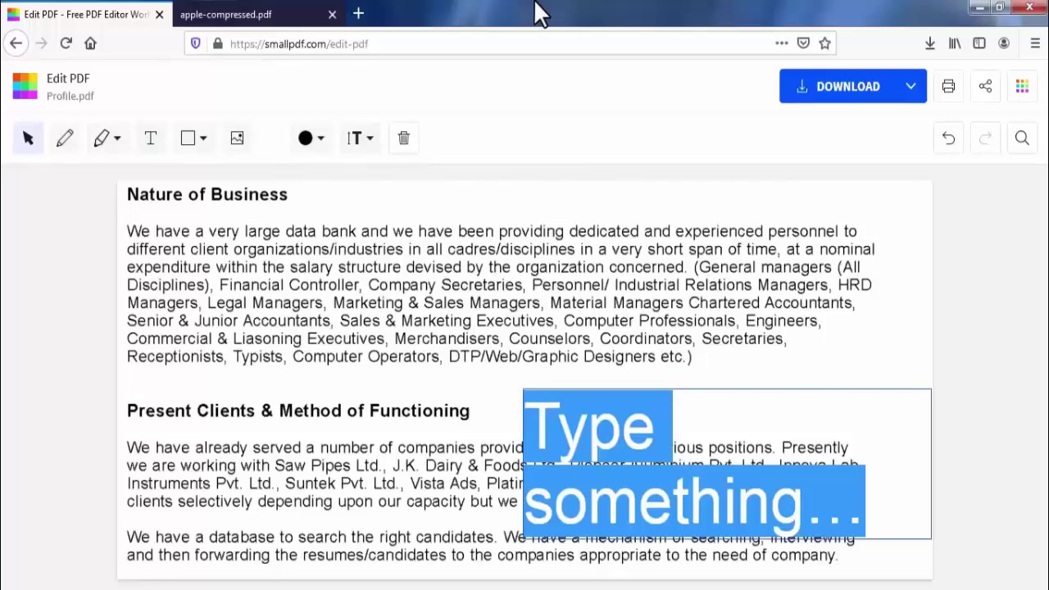
{"action": "type", "text": "Busi"}
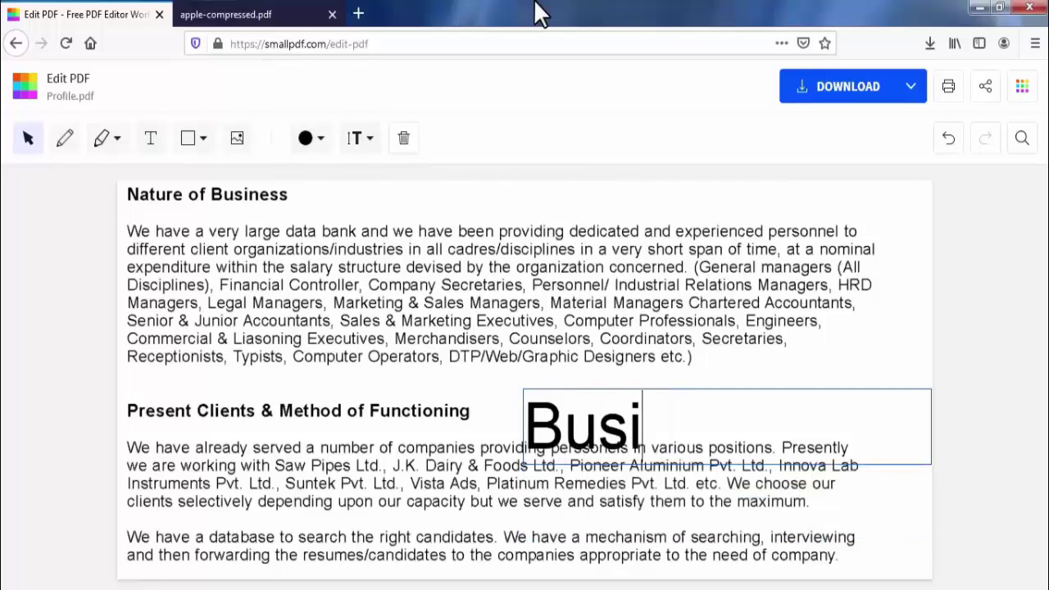
{"action": "type", "text": "ness Typ"}
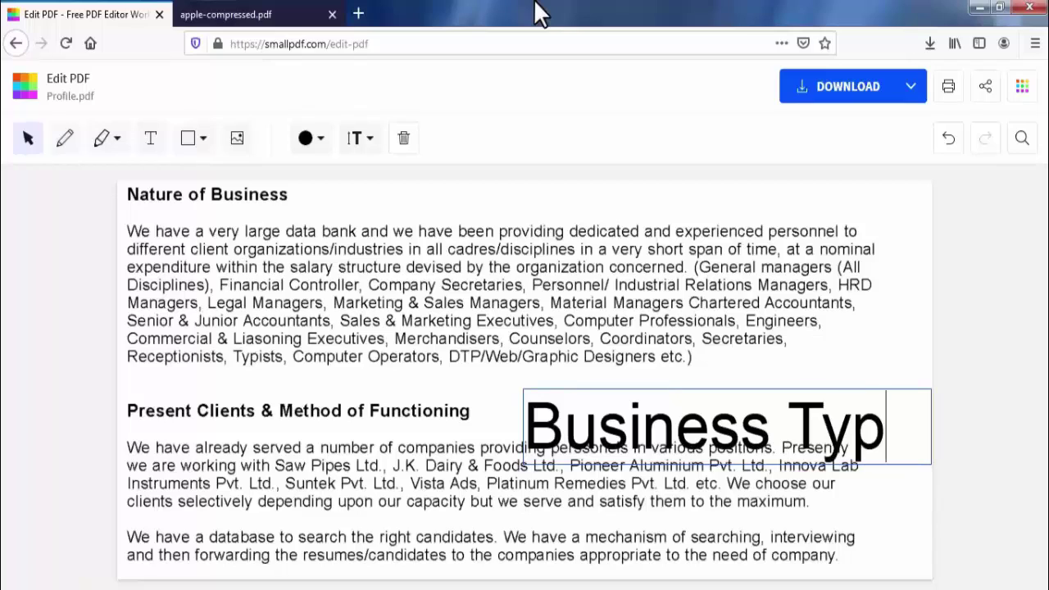
{"action": "type", "text": "e"}
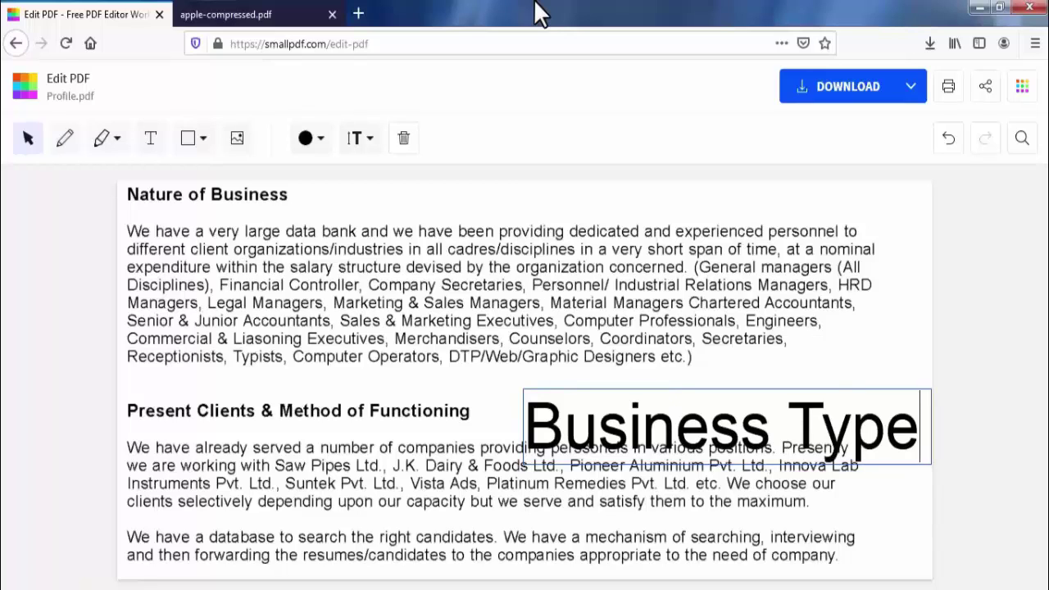
Resize 'Business Type' to Large, then Medium, and trim its text box to fit
{"action": "key", "text": "ctrl+a"}
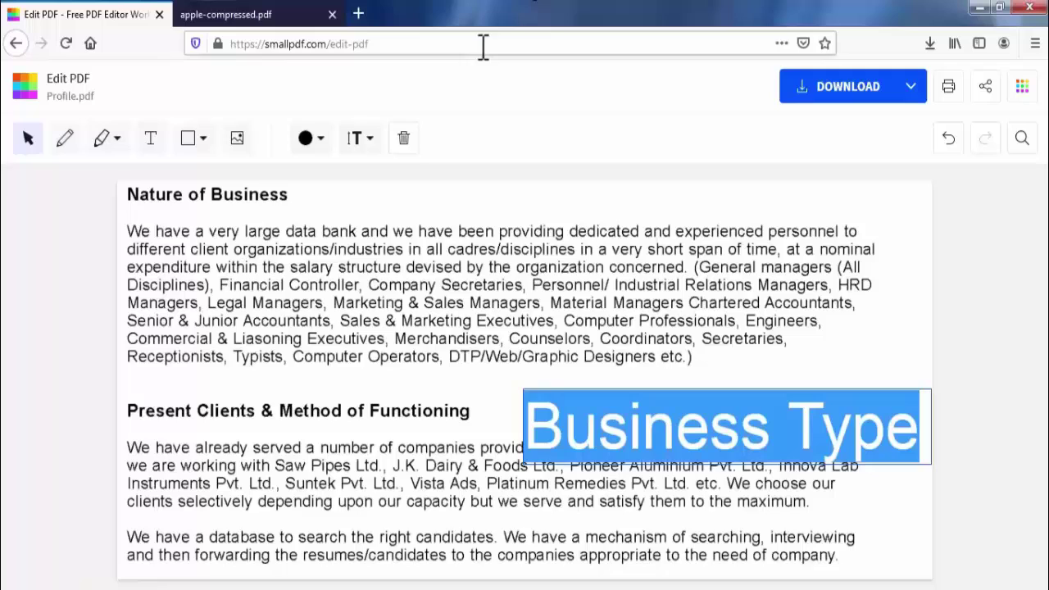
{"action": "left_click", "coordinate": [369, 139]}
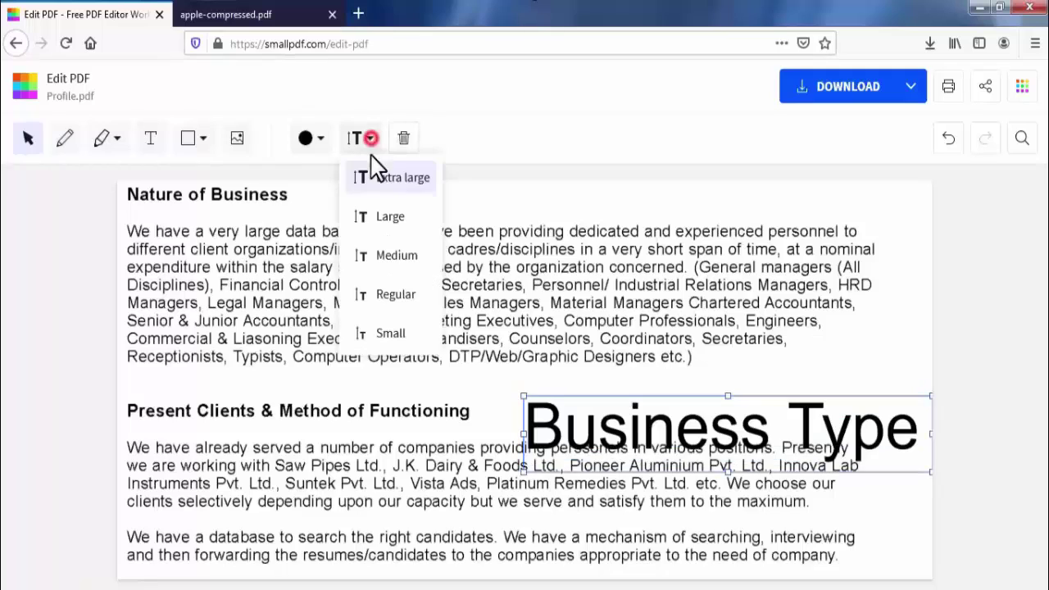
{"action": "left_click", "coordinate": [385, 218]}
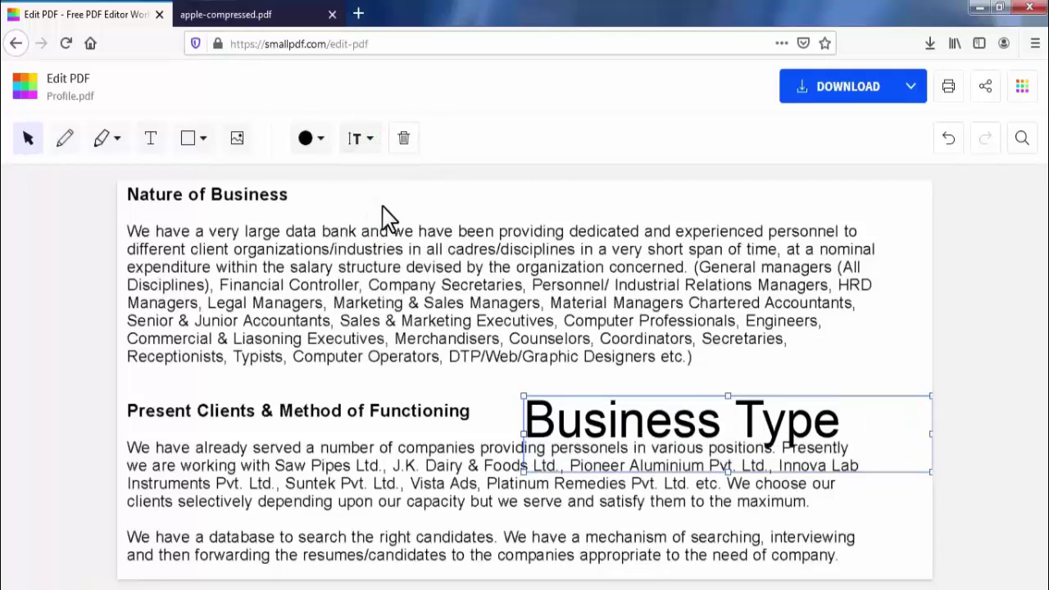
{"action": "left_click", "coordinate": [365, 138]}
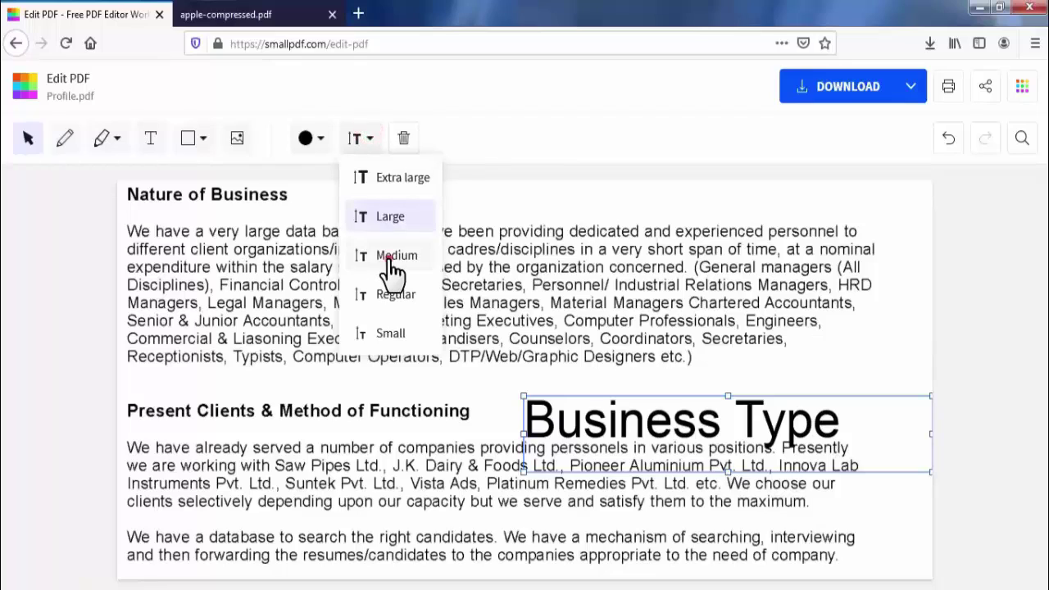
{"action": "left_click", "coordinate": [391, 259]}
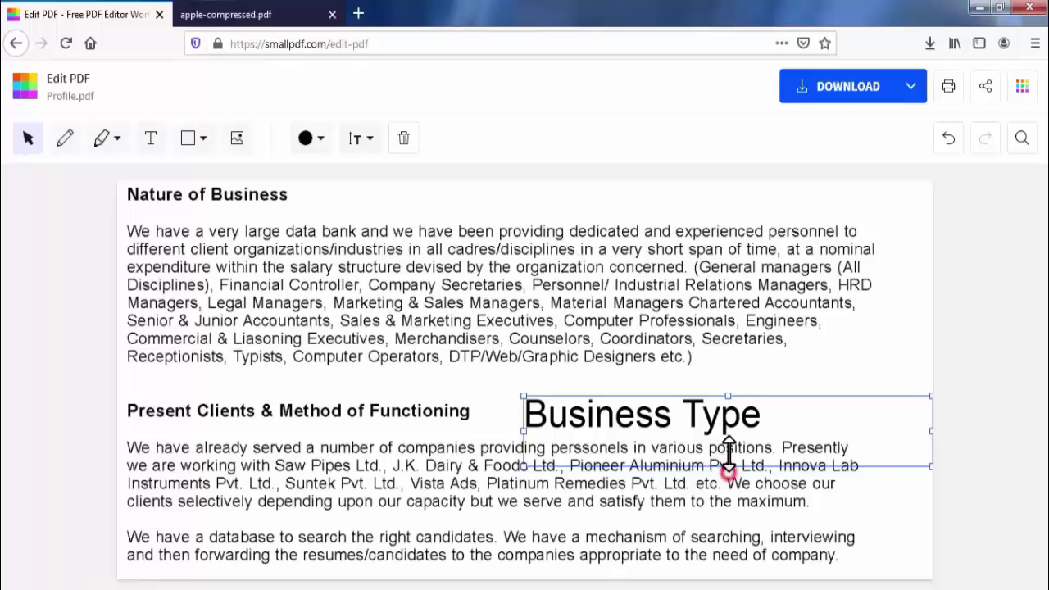
{"action": "left_click_drag", "start_coordinate": [728, 471], "coordinate": [729, 435]}
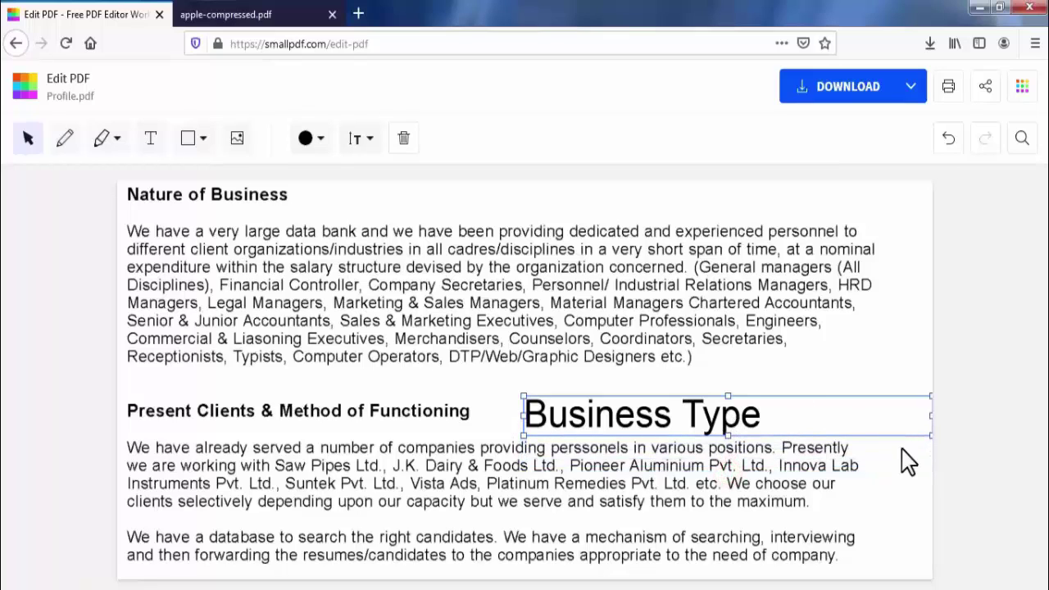
{"action": "left_click_drag", "start_coordinate": [928, 417], "coordinate": [778, 434]}
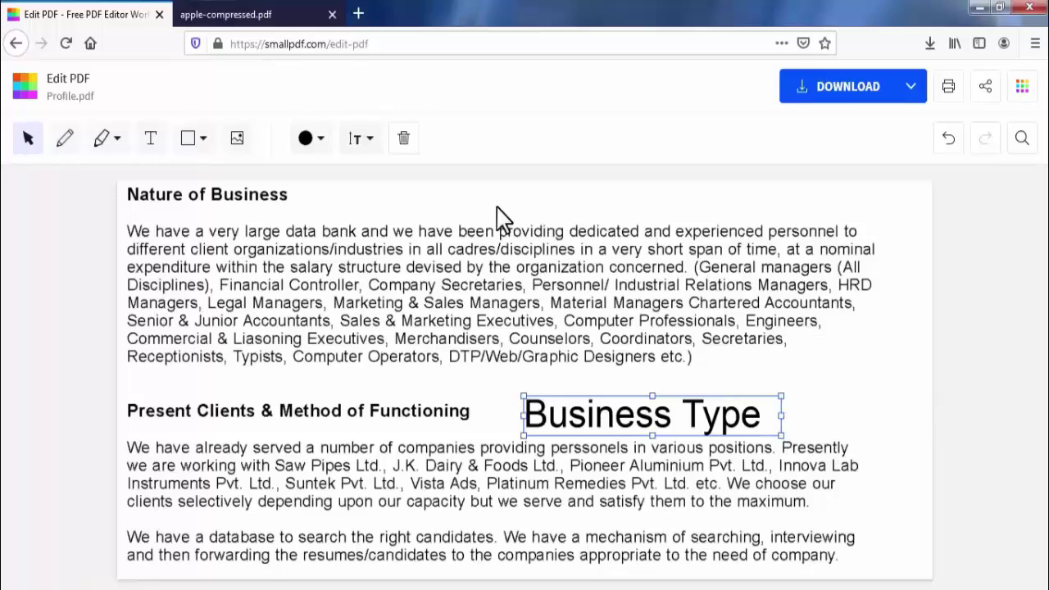
Draw a rectangle around 'Nature of Business' with a yellow, thinnest-width outline
{"action": "left_click", "coordinate": [202, 141]}
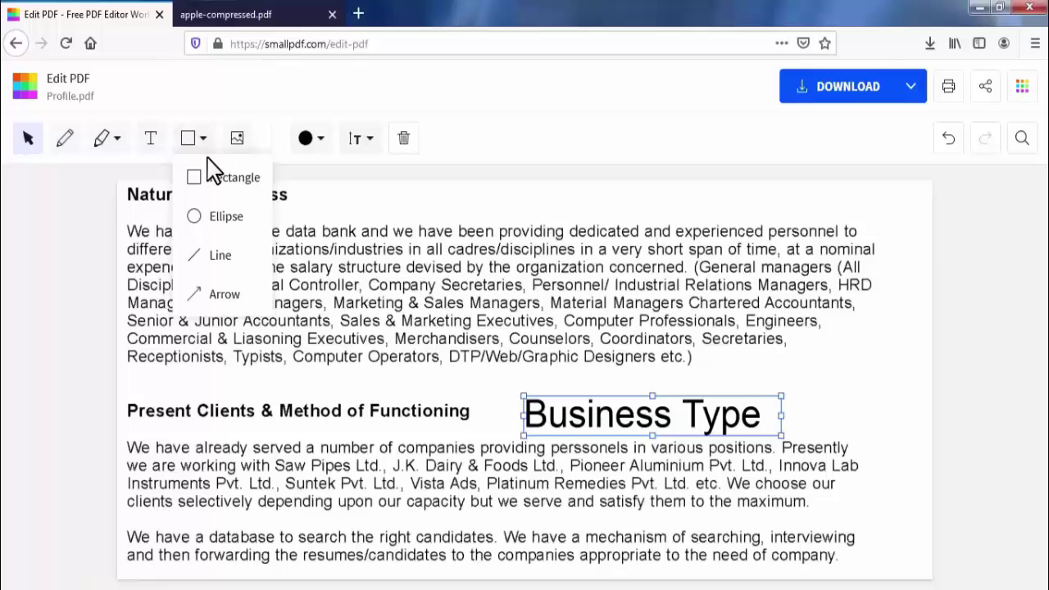
{"action": "left_click", "coordinate": [217, 184]}
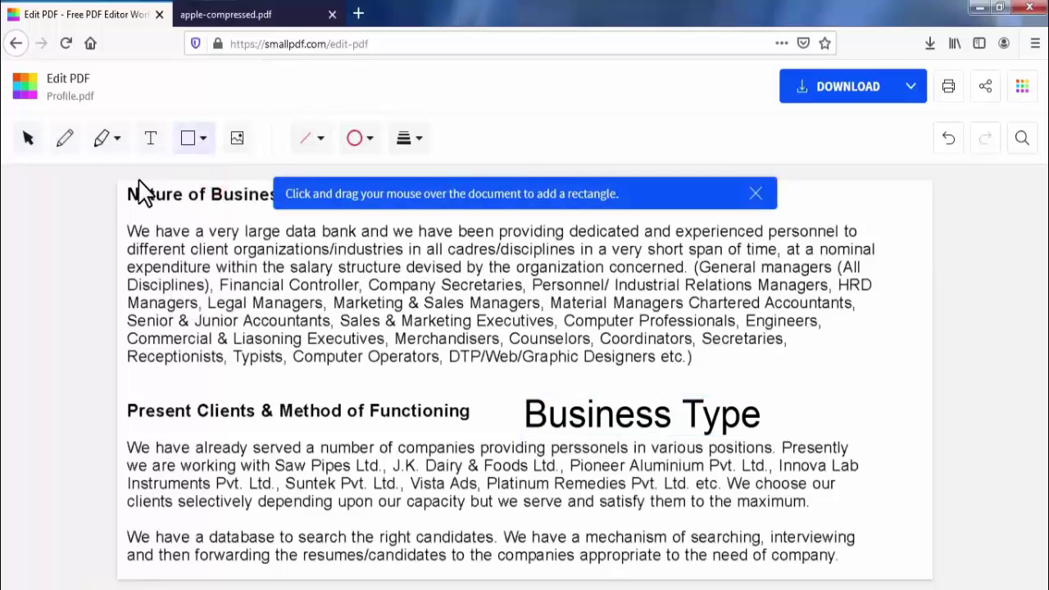
{"action": "left_click", "coordinate": [754, 193]}
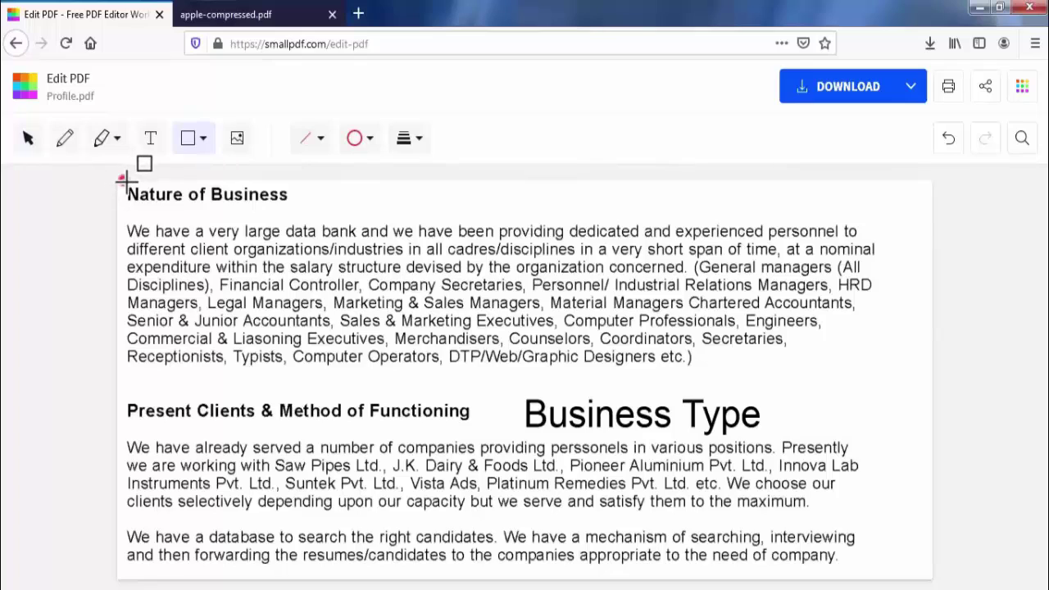
{"action": "left_click_drag", "start_coordinate": [123, 181], "coordinate": [298, 211]}
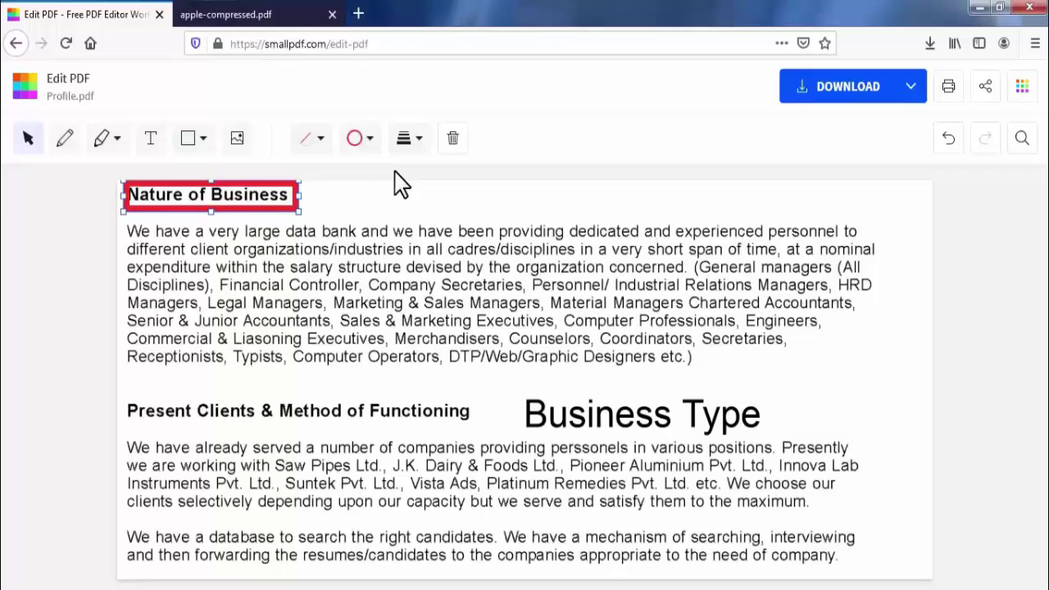
{"action": "left_click", "coordinate": [369, 139]}
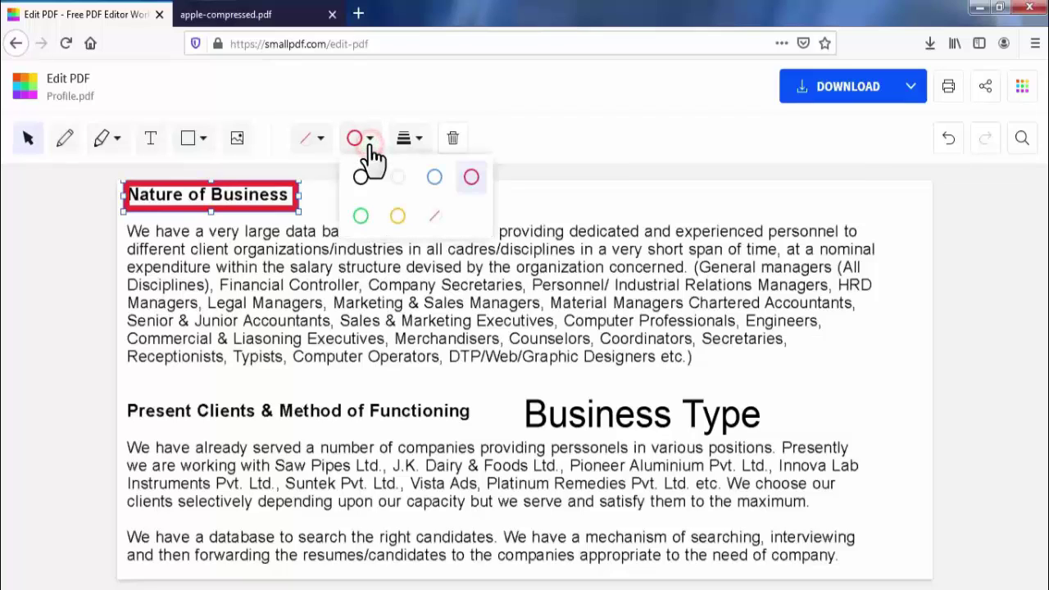
{"action": "left_click", "coordinate": [396, 216]}
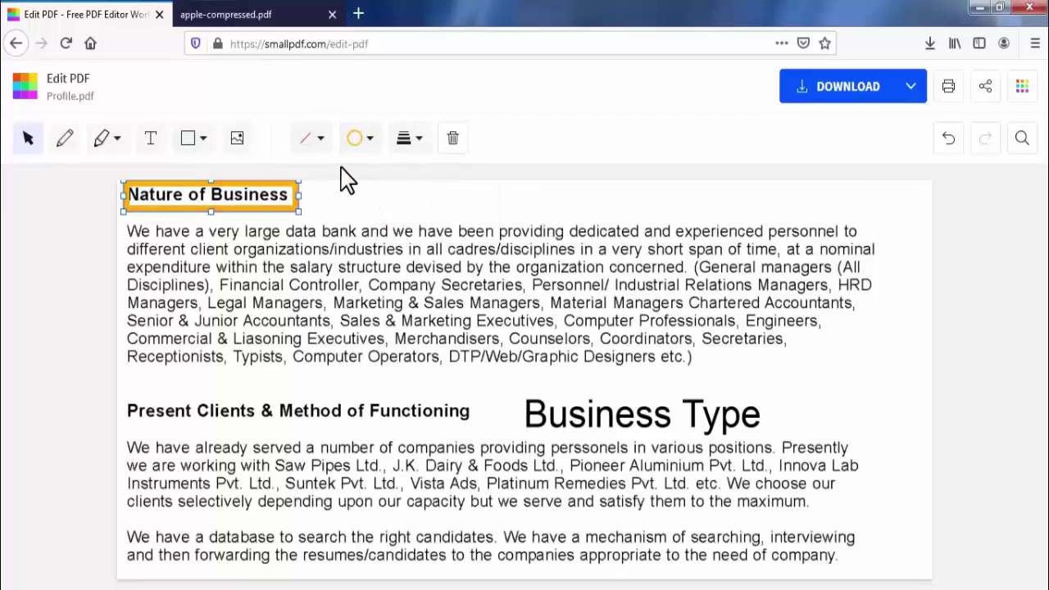
{"action": "left_click", "coordinate": [419, 139]}
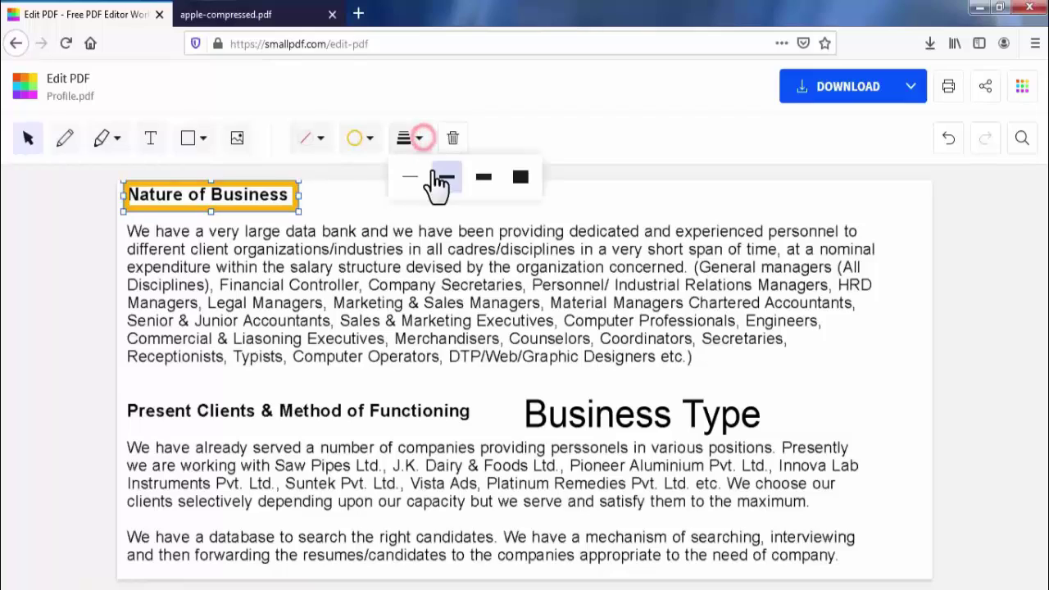
{"action": "left_click", "coordinate": [410, 177]}
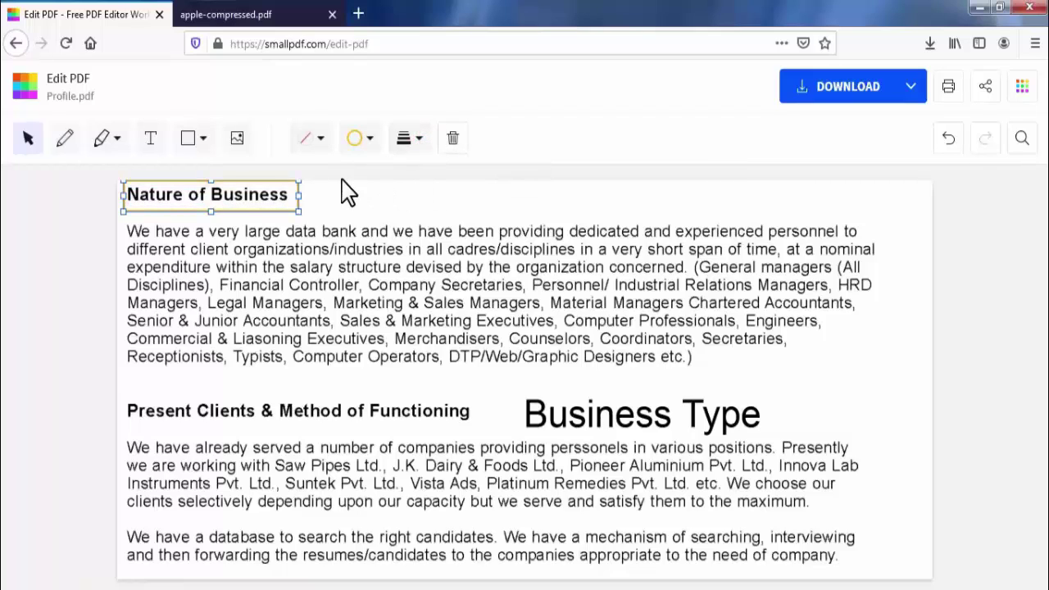
{"action": "left_click", "coordinate": [326, 208]}
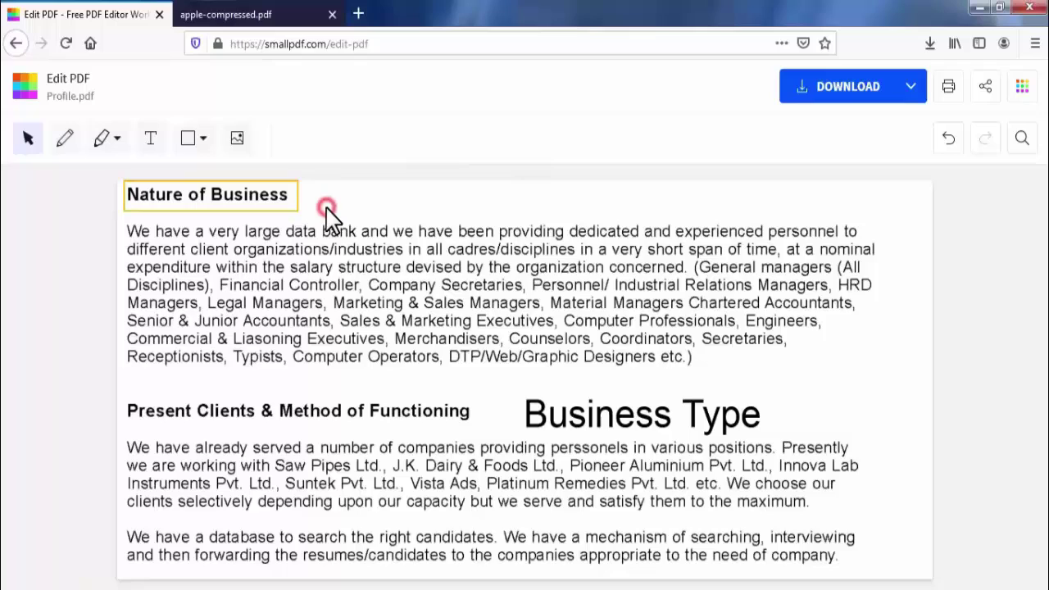
Drag 'Business Type' to the top line, set it to Regular size, and fit its frame
{"action": "left_click", "coordinate": [564, 405]}
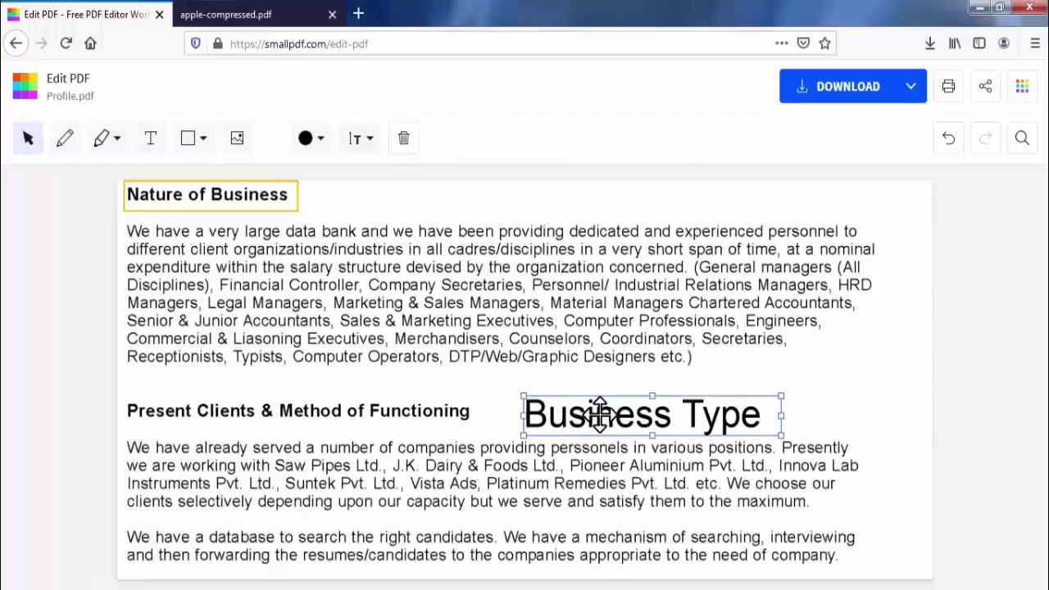
{"action": "mouse_move", "coordinate": [600, 415]}
{"action": "left_mouse_down"}
{"action": "mouse_move", "coordinate": [487, 196]}
{"action": "mouse_move", "coordinate": [444, 196]}
{"action": "left_mouse_up"}
{"action": "left_click", "coordinate": [361, 138]}
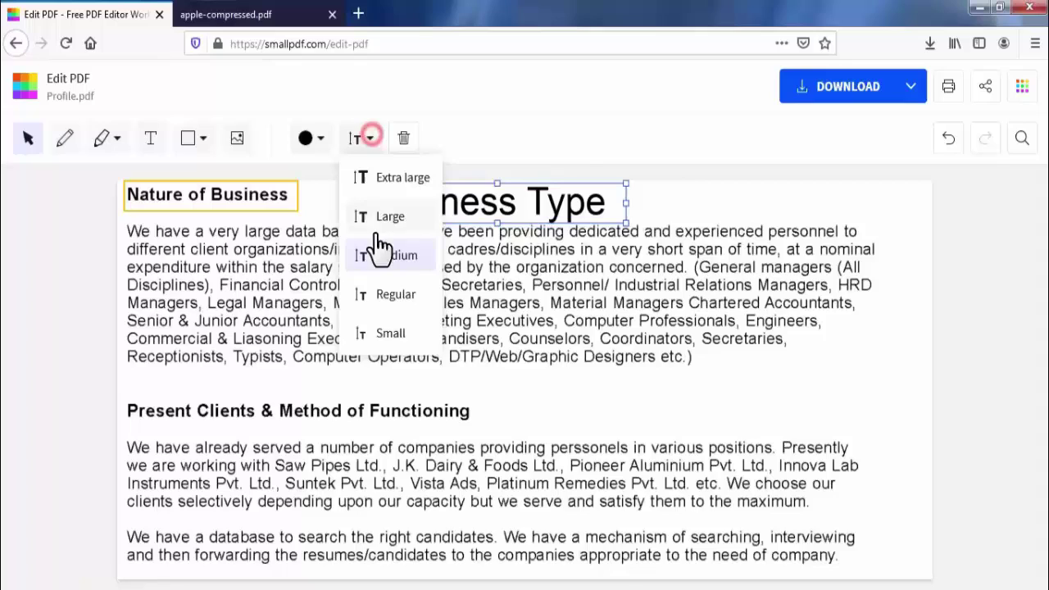
{"action": "left_click", "coordinate": [385, 297]}
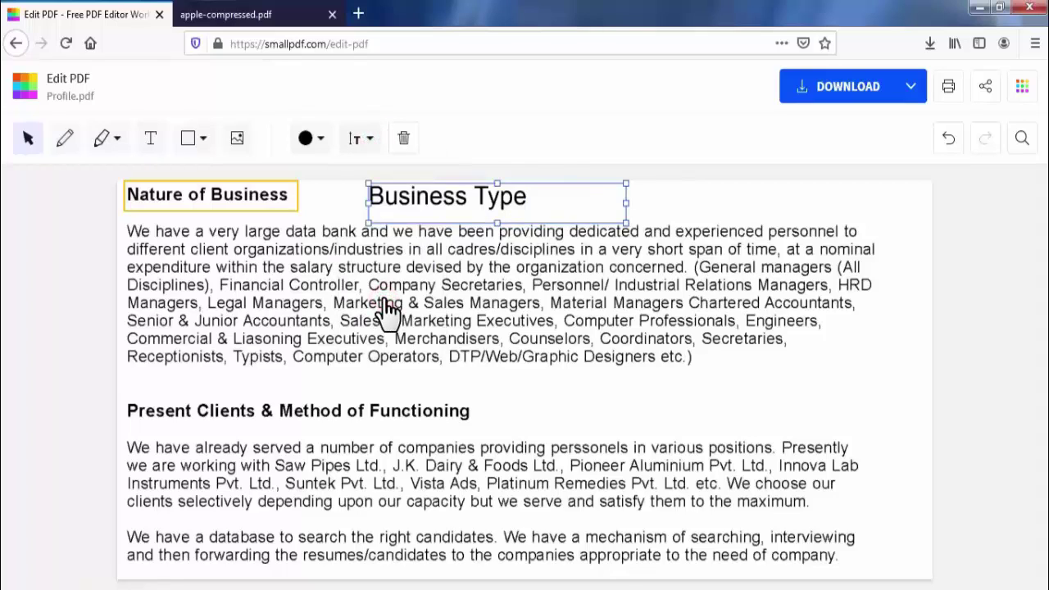
{"action": "left_click_drag", "start_coordinate": [497, 220], "coordinate": [497, 210]}
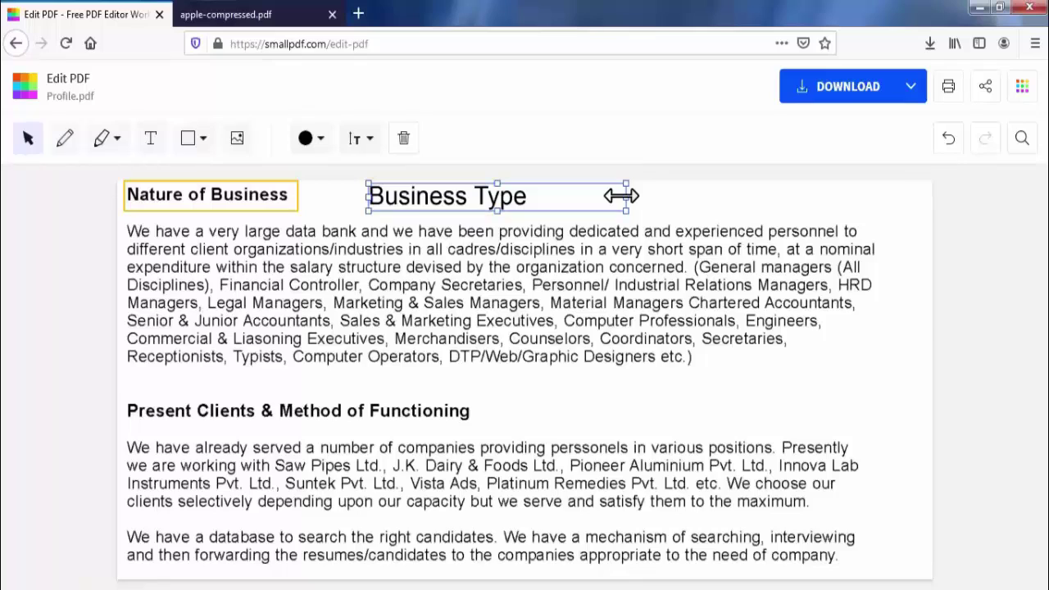
{"action": "mouse_move", "coordinate": [623, 196]}
{"action": "left_mouse_down"}
{"action": "mouse_move", "coordinate": [538, 201]}
{"action": "mouse_move", "coordinate": [539, 210]}
{"action": "mouse_move", "coordinate": [522, 180]}
{"action": "left_mouse_up"}
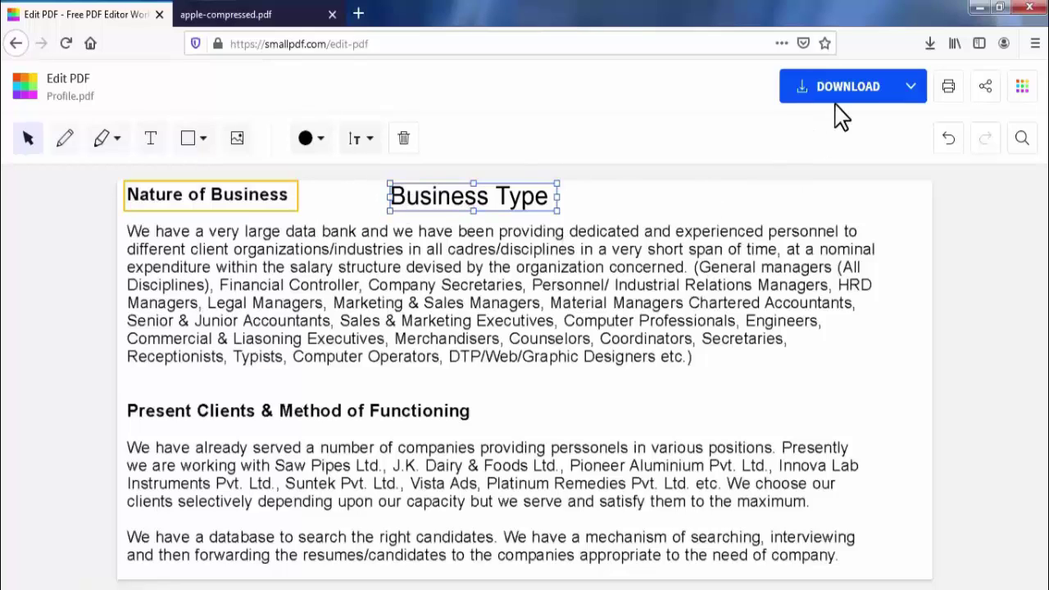
Save the edited Profile.pdf (344 KB) to disk and view it in the Downloads panel
{"action": "left_click", "coordinate": [851, 87]}
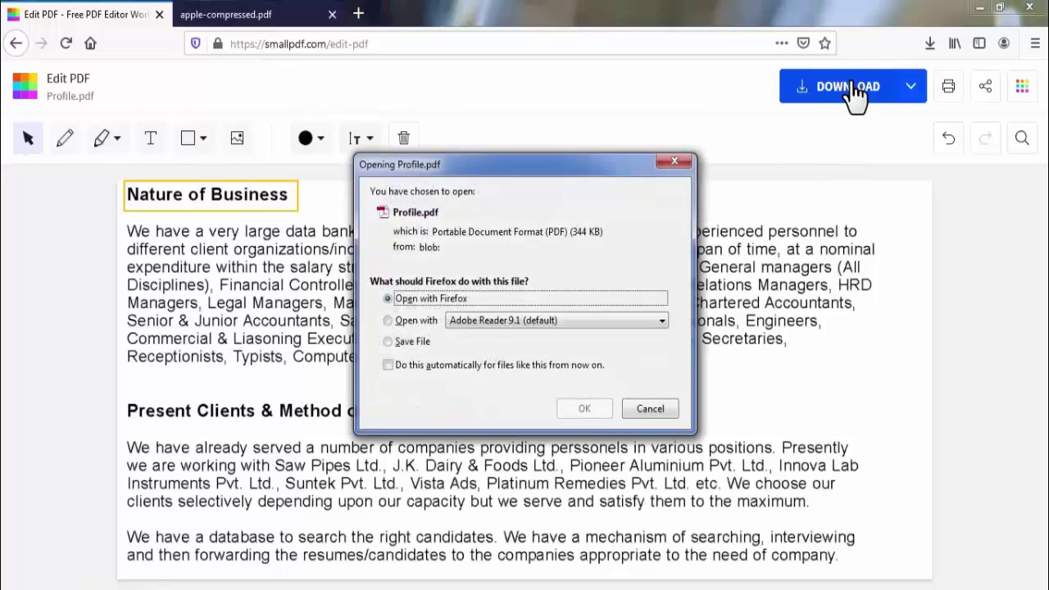
{"action": "left_click", "coordinate": [414, 341]}
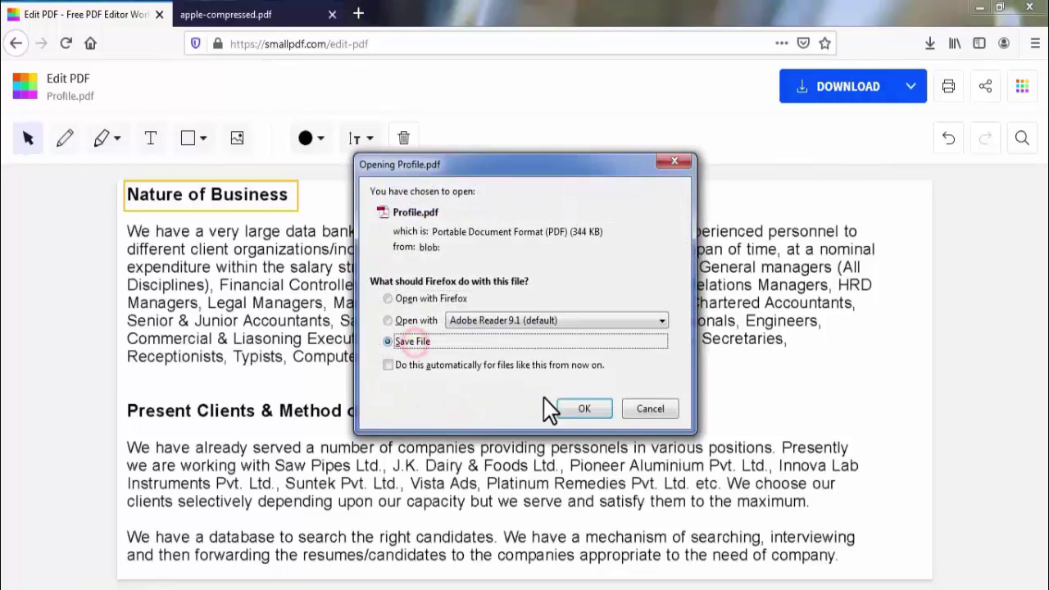
{"action": "left_click", "coordinate": [584, 406]}
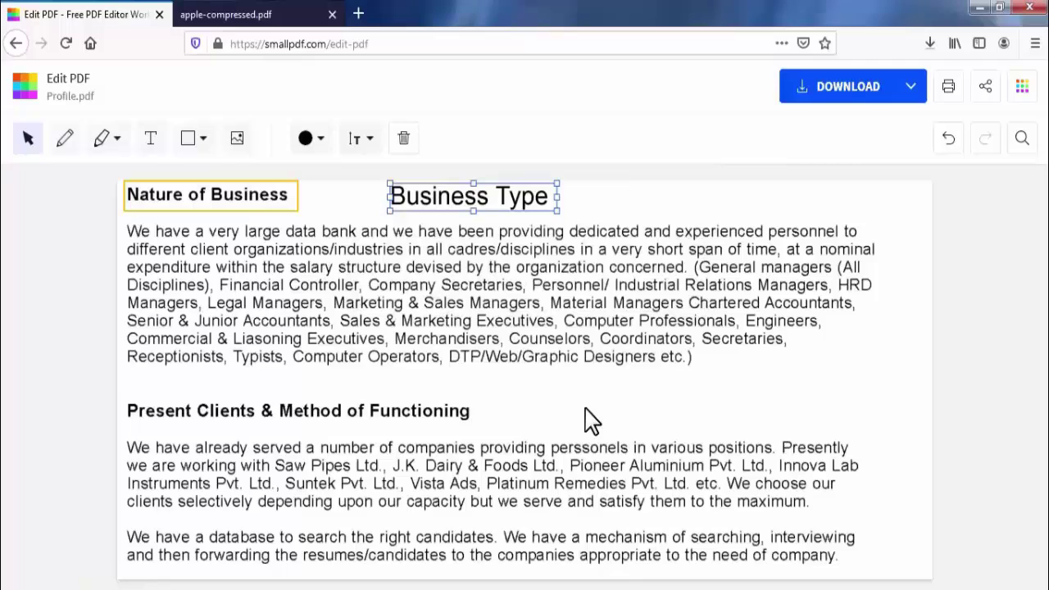
{"action": "left_click", "coordinate": [931, 46]}
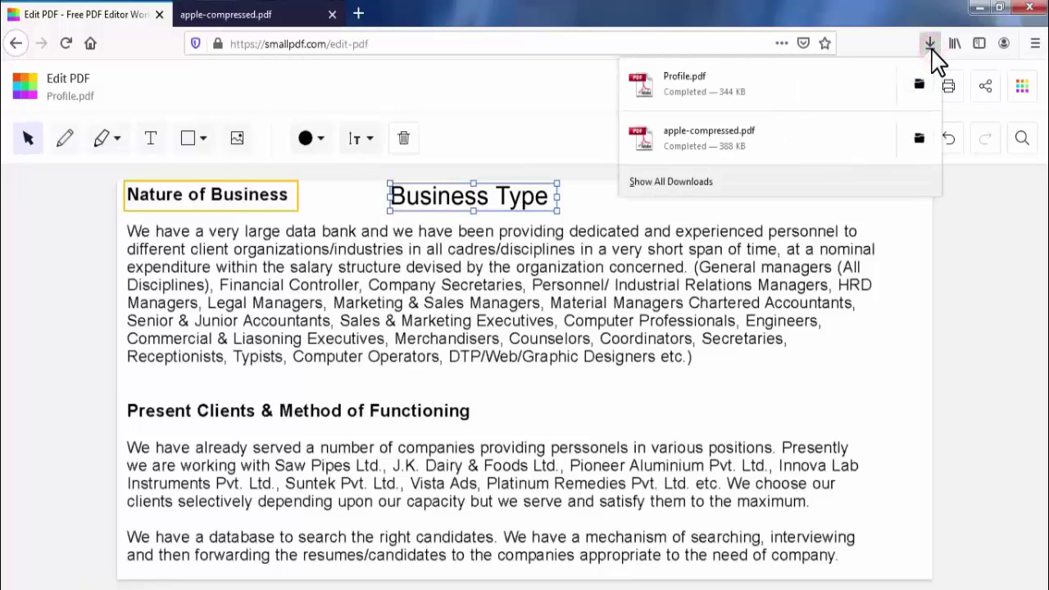
{"action": "mouse_move", "coordinate": [713, 83]}
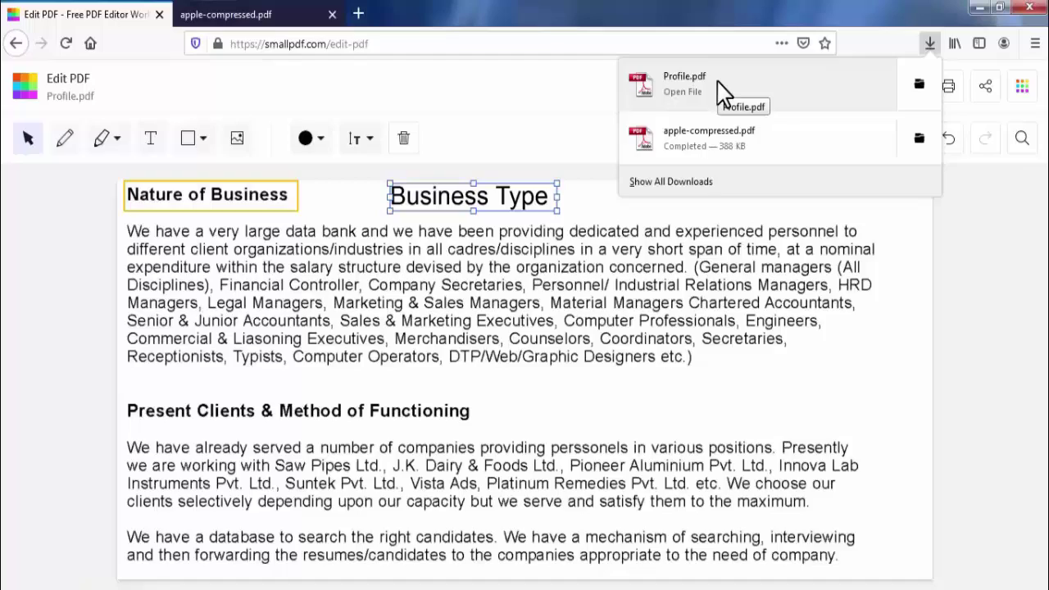
Open the downloaded Profile.pdf from the Downloads panel in Firefox's PDF viewer
{"action": "left_click", "coordinate": [718, 91]}
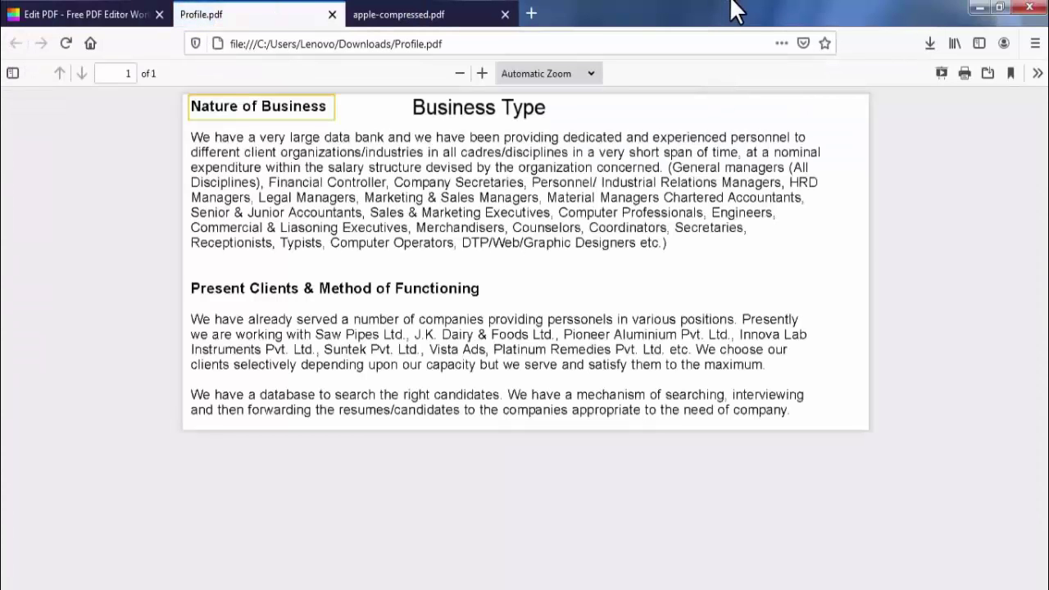